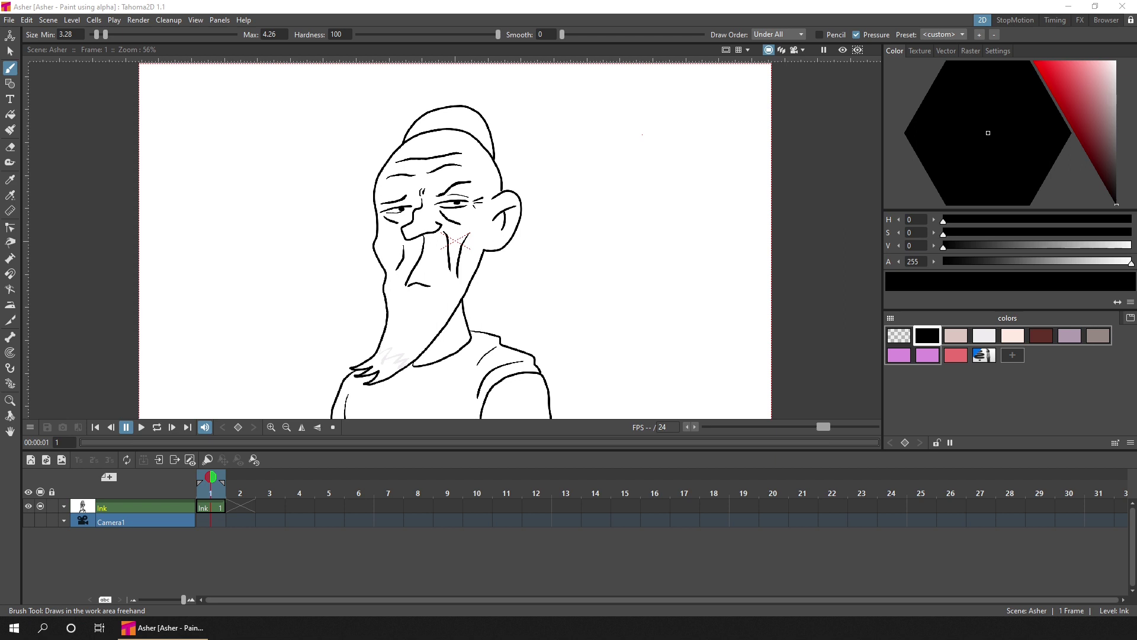
{"action": "left_click", "coordinate": [11, 116]}
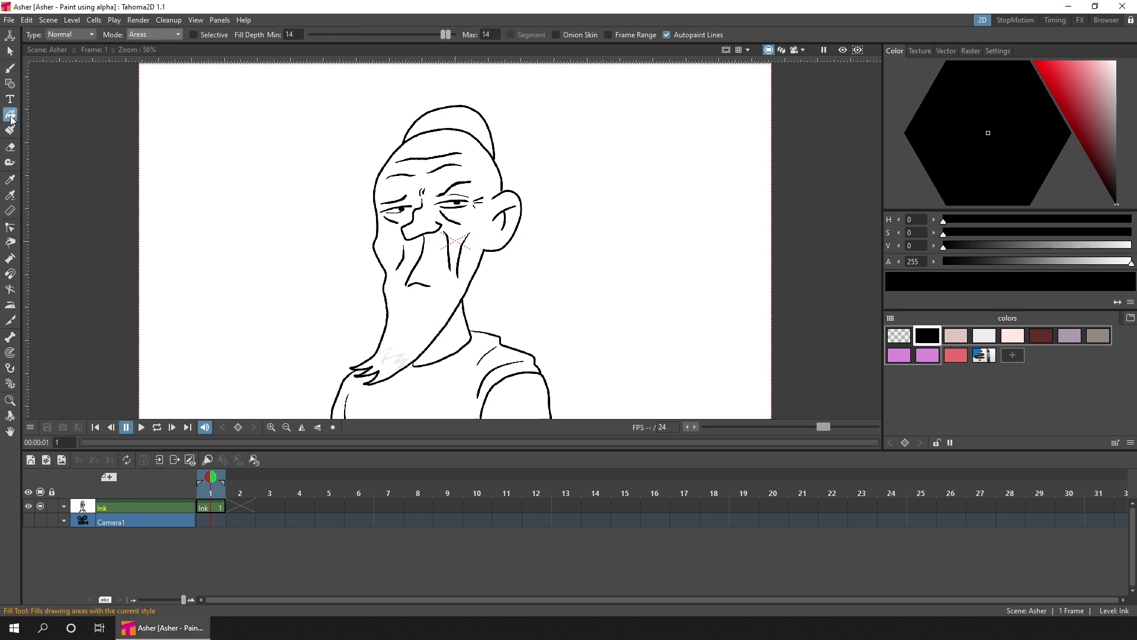
{"action": "left_click", "coordinate": [953, 342]}
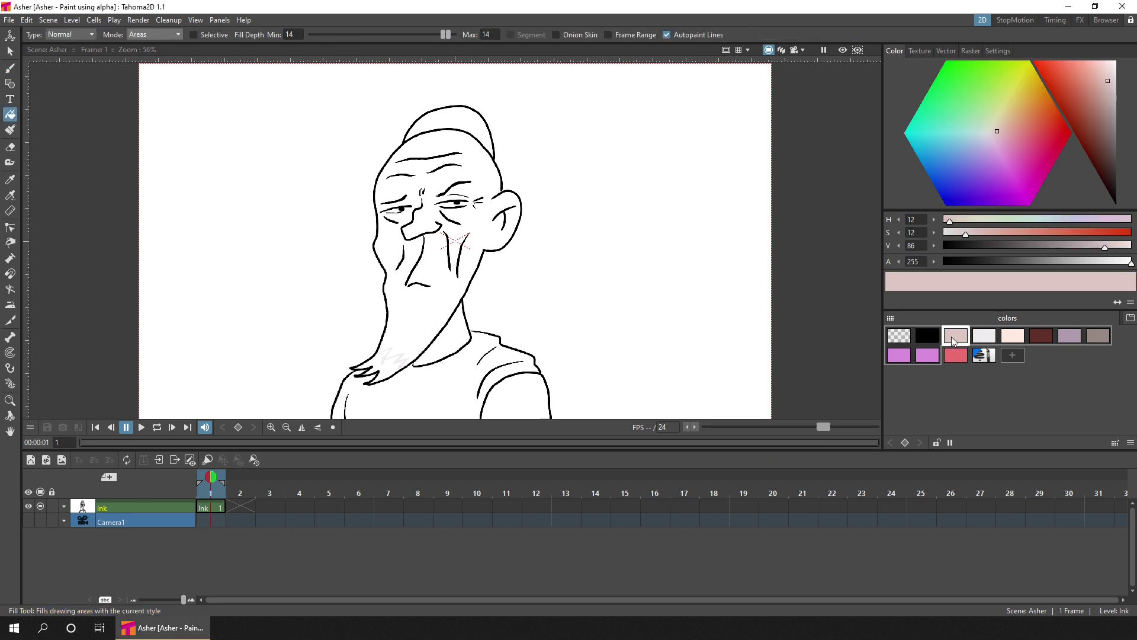
{"action": "left_click", "coordinate": [478, 158]}
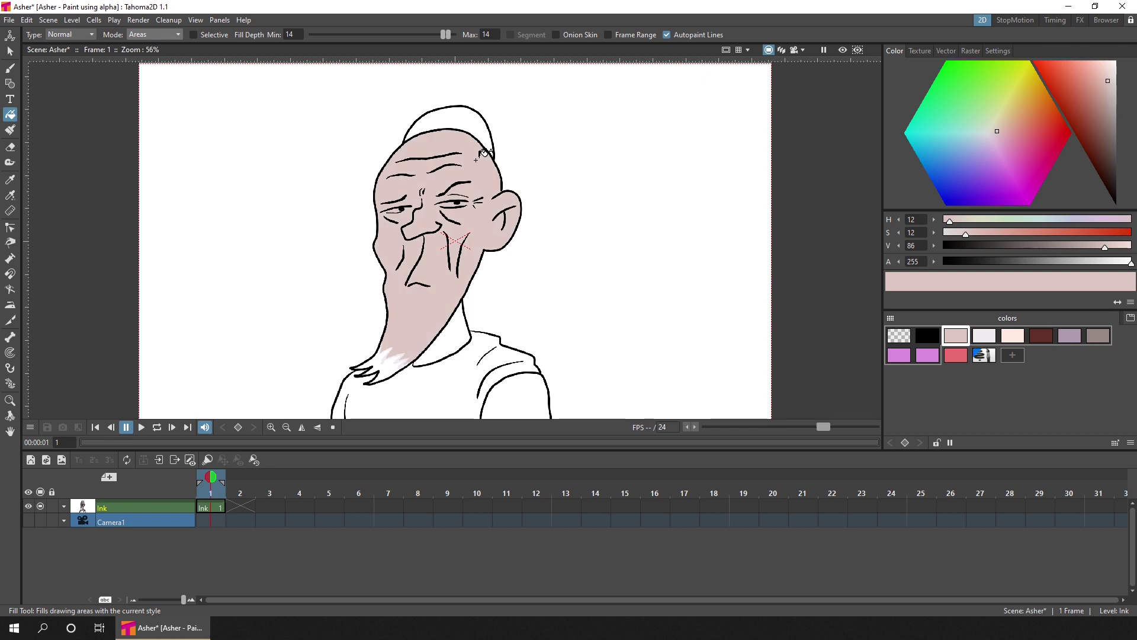
{"action": "left_click", "coordinate": [1043, 337]}
{"action": "left_click", "coordinate": [458, 119]}
{"action": "left_click", "coordinate": [1070, 336]}
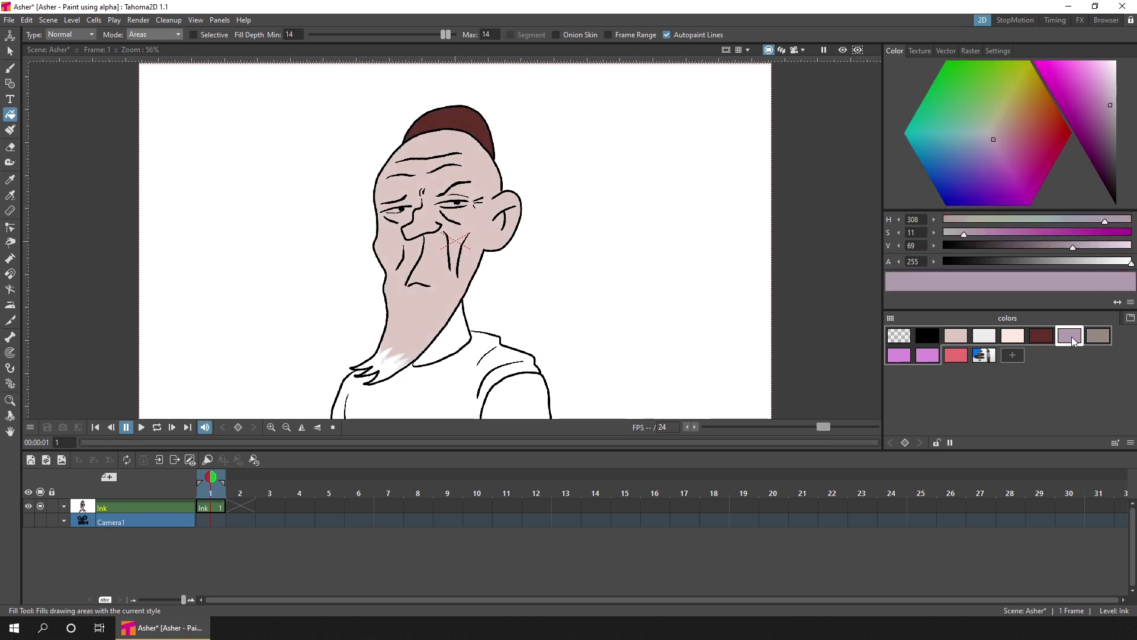
{"action": "left_click", "coordinate": [456, 362]}
{"action": "left_click", "coordinate": [959, 338]}
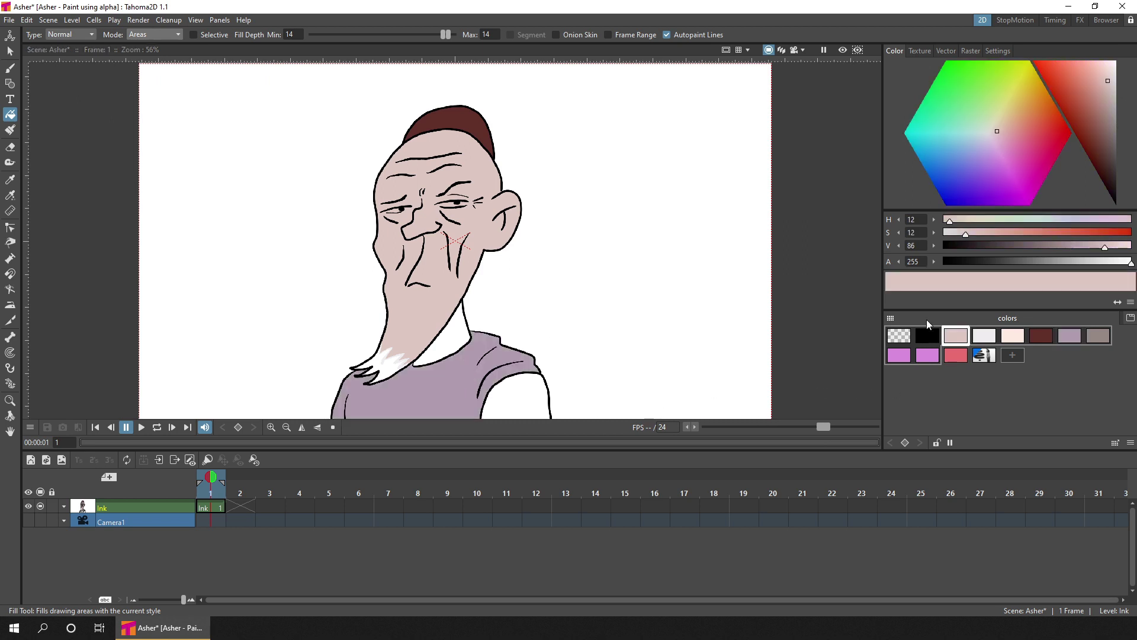
{"action": "left_click", "coordinate": [518, 388]}
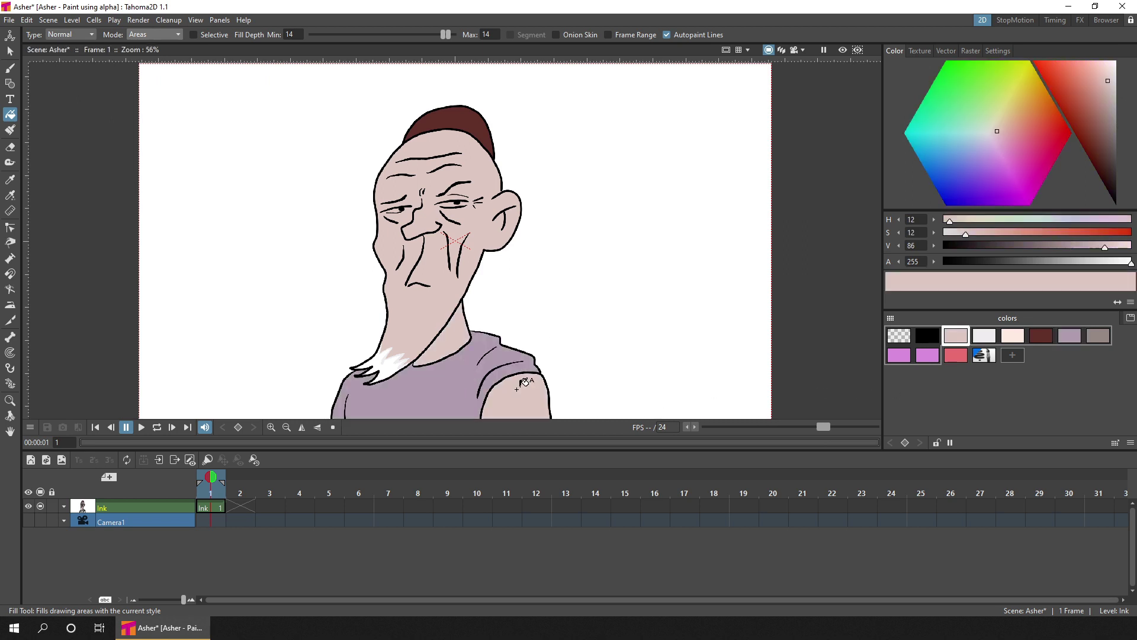
{"action": "key", "text": "ctrl+z"}
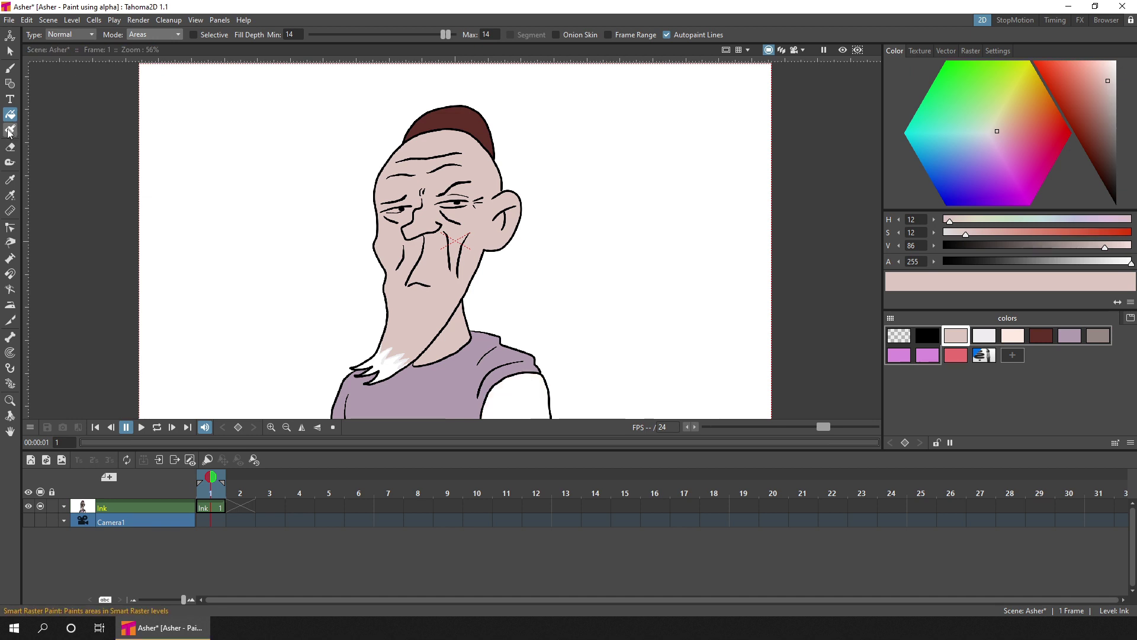
{"action": "left_click", "coordinate": [10, 130]}
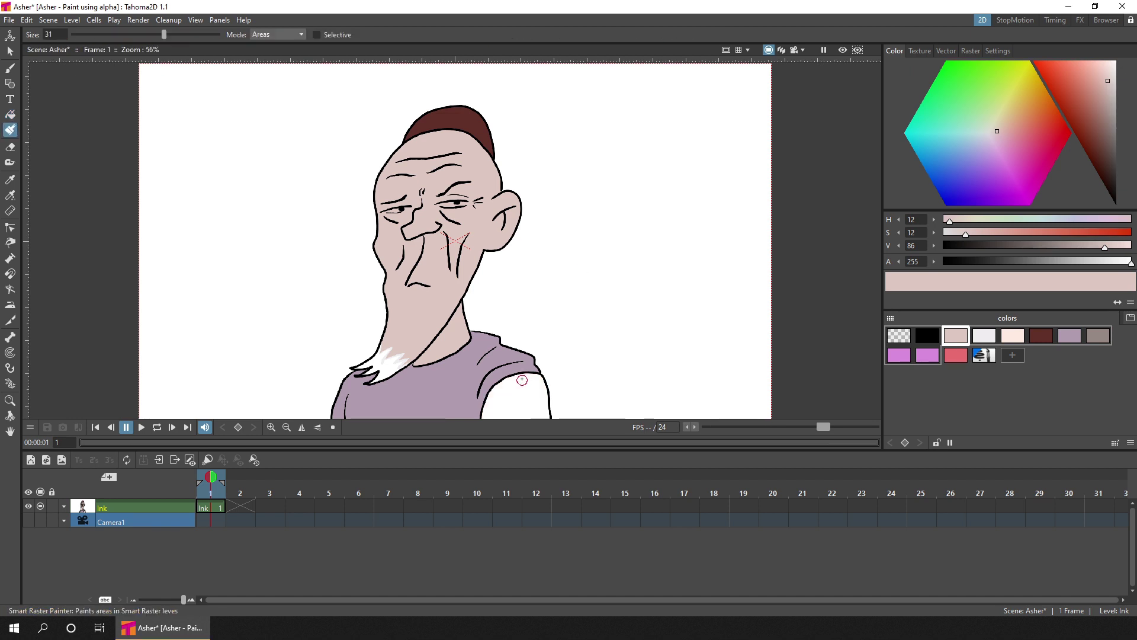
{"action": "mouse_move", "coordinate": [537, 378]}
{"action": "left_mouse_down"}
{"action": "mouse_move", "coordinate": [486, 417]}
{"action": "mouse_move", "coordinate": [521, 382]}
{"action": "mouse_move", "coordinate": [543, 393]}
{"action": "mouse_move", "coordinate": [540, 406]}
{"action": "mouse_move", "coordinate": [537, 378]}
{"action": "mouse_move", "coordinate": [545, 425]}
{"action": "mouse_move", "coordinate": [537, 379]}
{"action": "mouse_move", "coordinate": [552, 400]}
{"action": "left_mouse_up"}
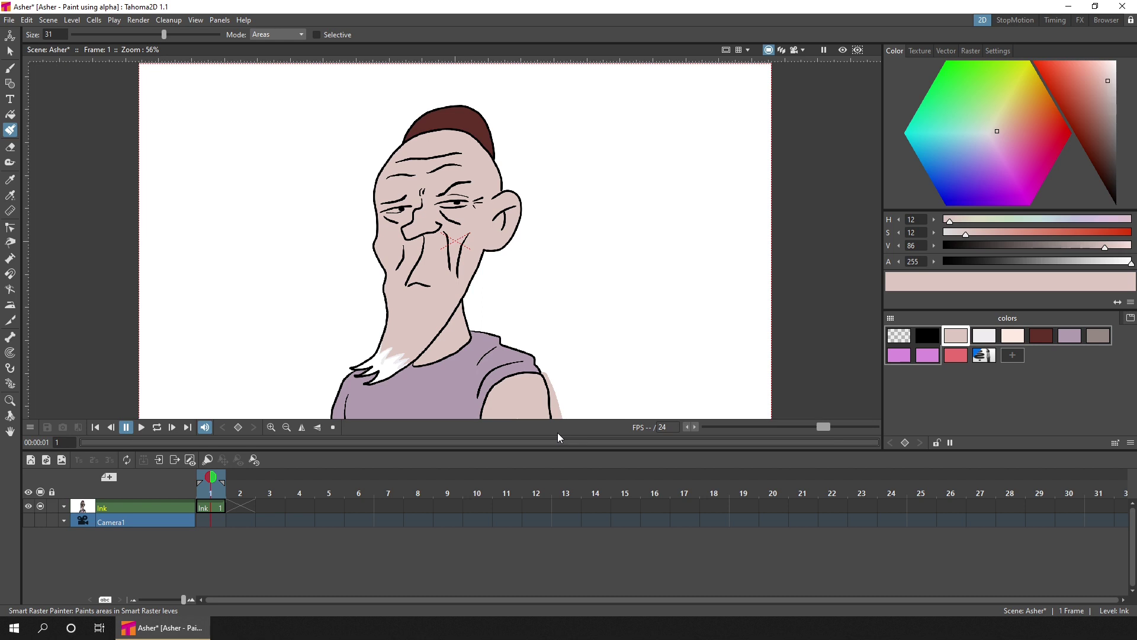
{"action": "key", "text": "ctrl+z"}
{"action": "key", "text": "ctrl+z"}
{"action": "key", "text": "ctrl+z"}
{"action": "key", "text": "ctrl+z"}
{"action": "key", "text": "ctrl+z"}
{"action": "key", "text": "ctrl+z"}
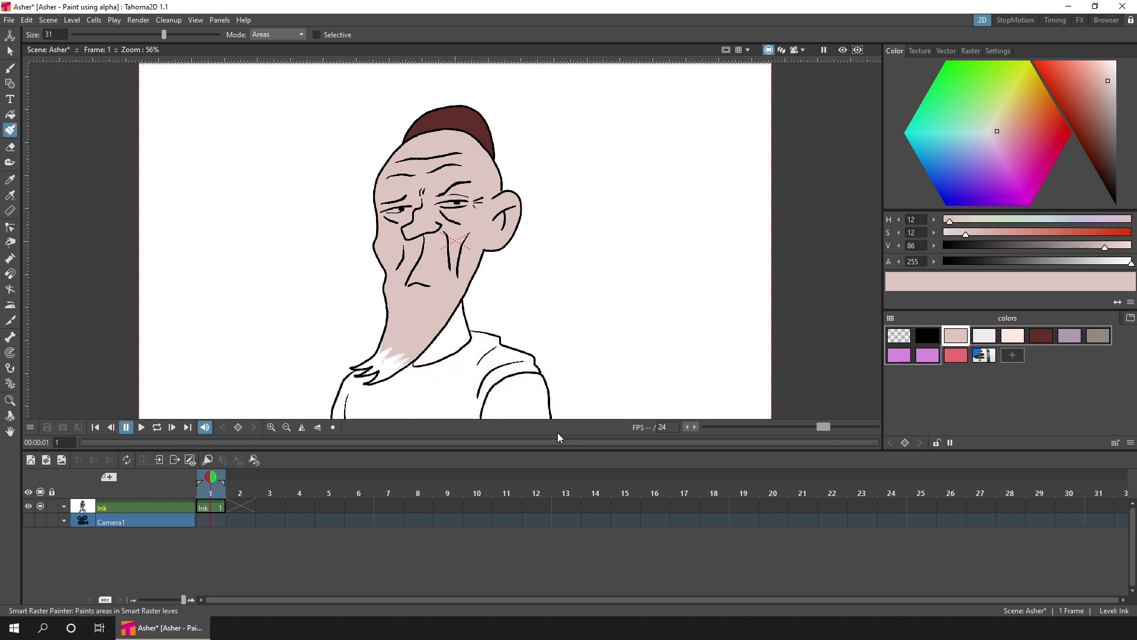
{"action": "key", "text": "ctrl+z"}
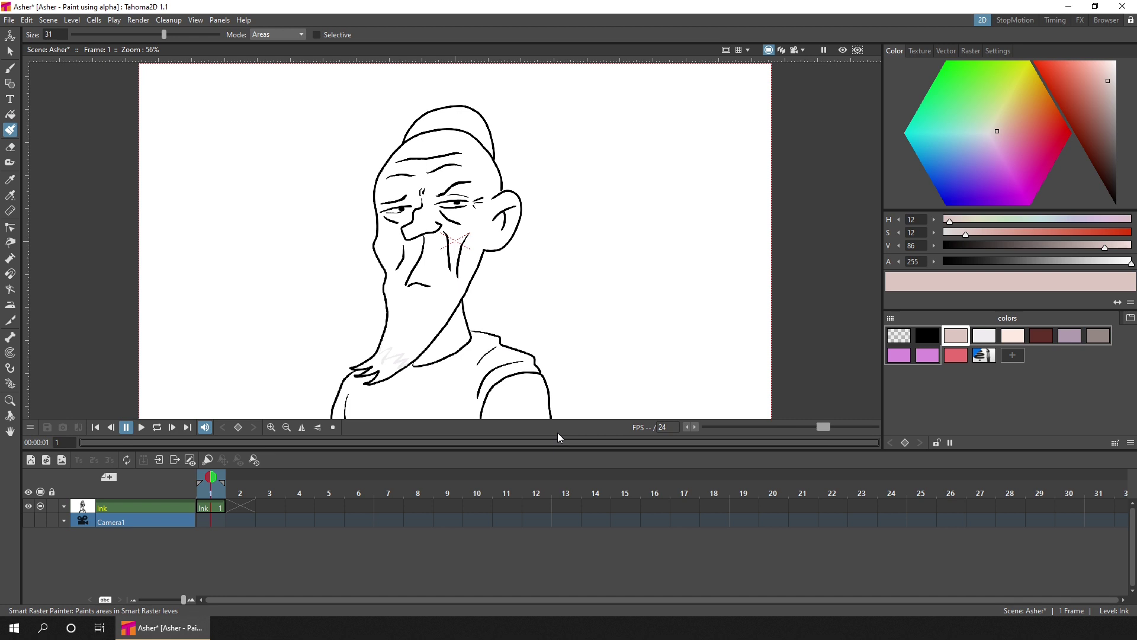
{"action": "left_click", "coordinate": [209, 508]}
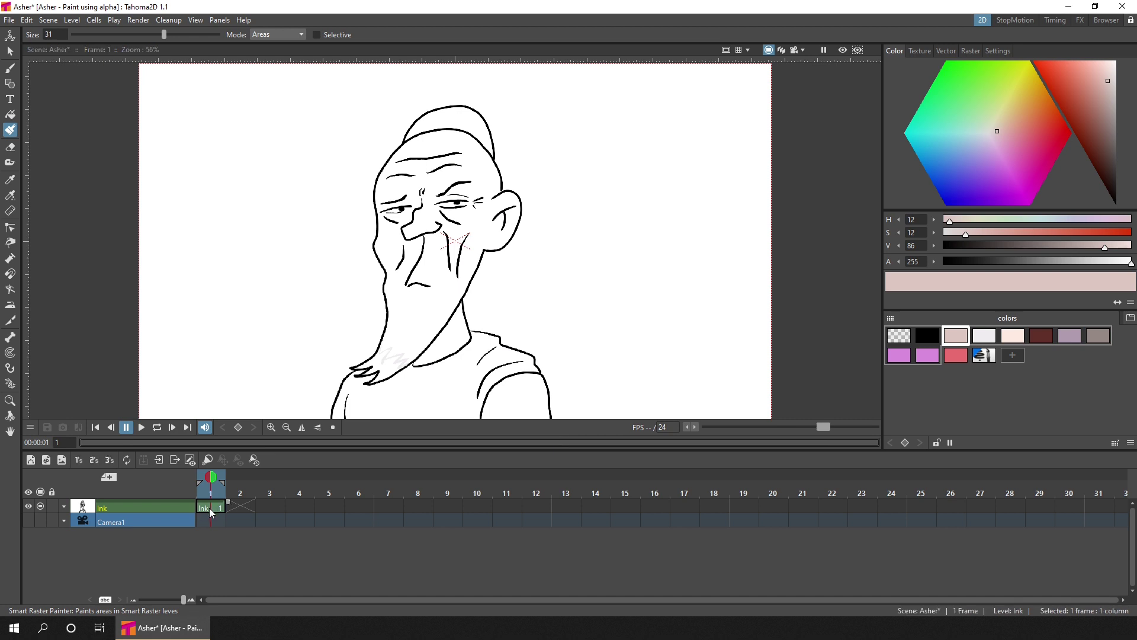
Step: Create a new raster level named Paint
{"action": "left_click", "coordinate": [63, 461]}
{"action": "type", "text": "Paint"}
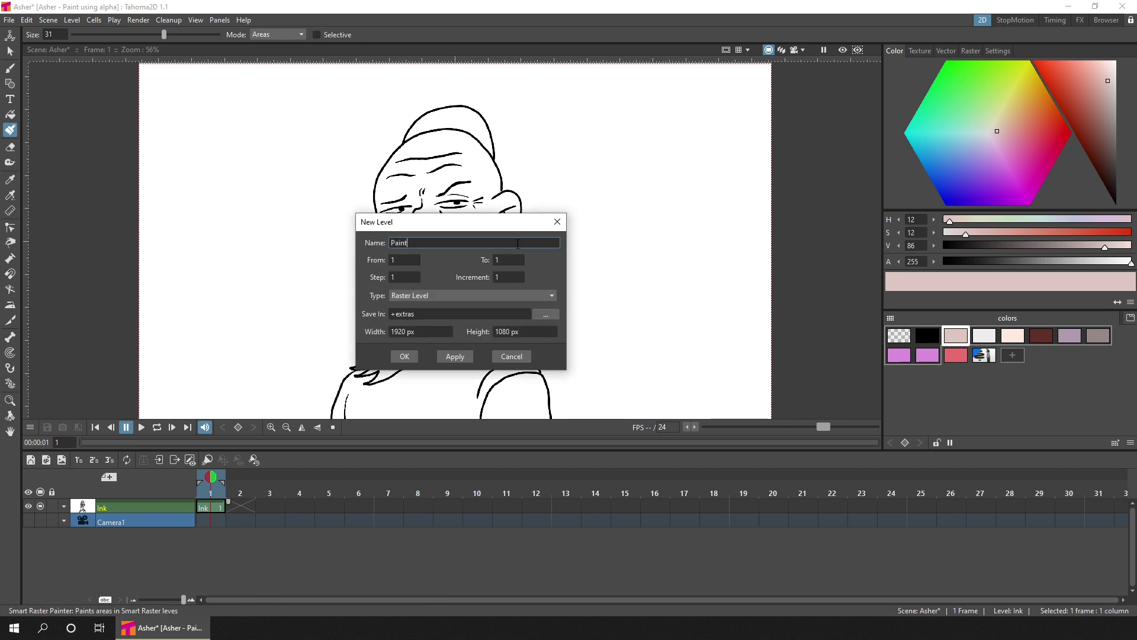
{"action": "left_click", "coordinate": [403, 357]}
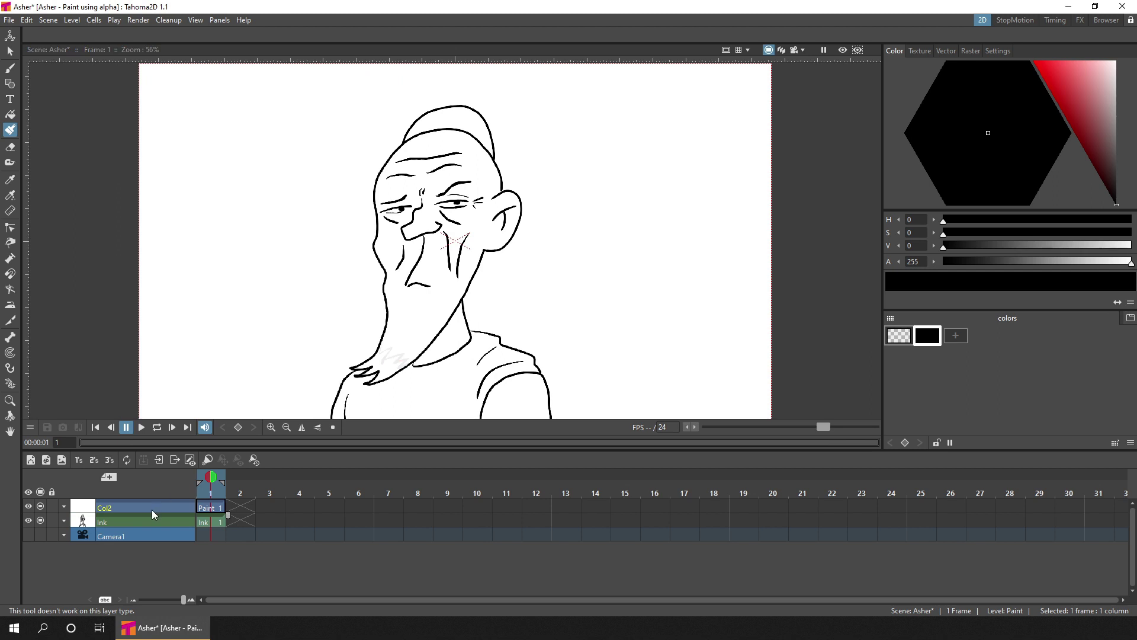
Step: Move the Paint column beneath the Ink column and rename its header Paint
{"action": "left_click_drag", "start_coordinate": [155, 502], "coordinate": [151, 515]}
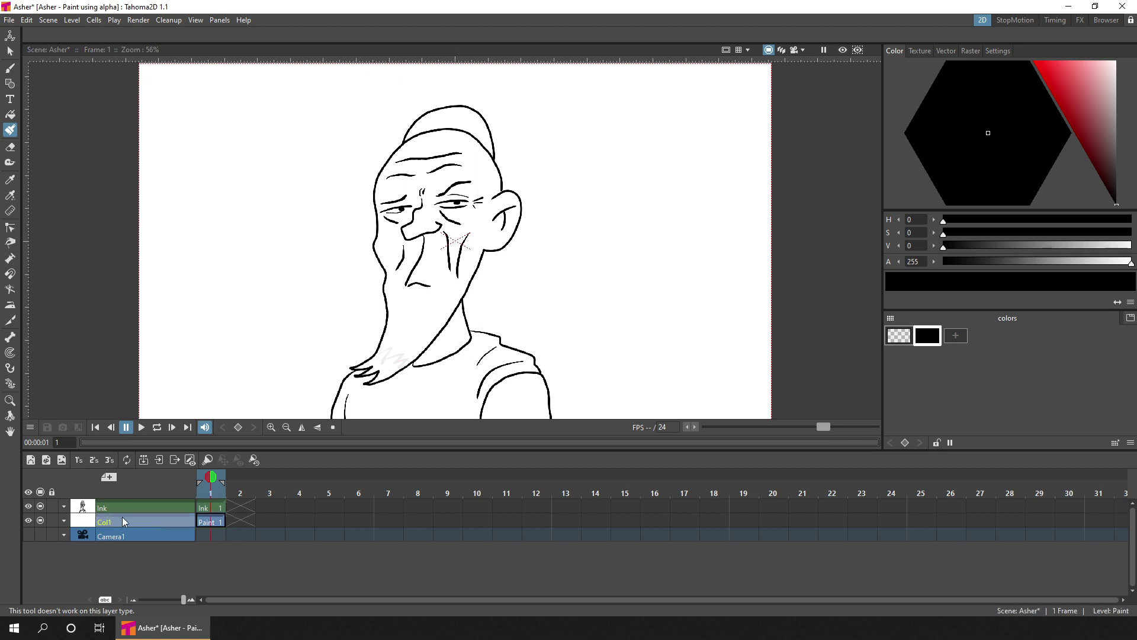
{"action": "double_click", "coordinate": [122, 518]}
{"action": "type", "text": "Paint"}
{"action": "key", "text": "Return"}
{"action": "left_click", "coordinate": [210, 507]}
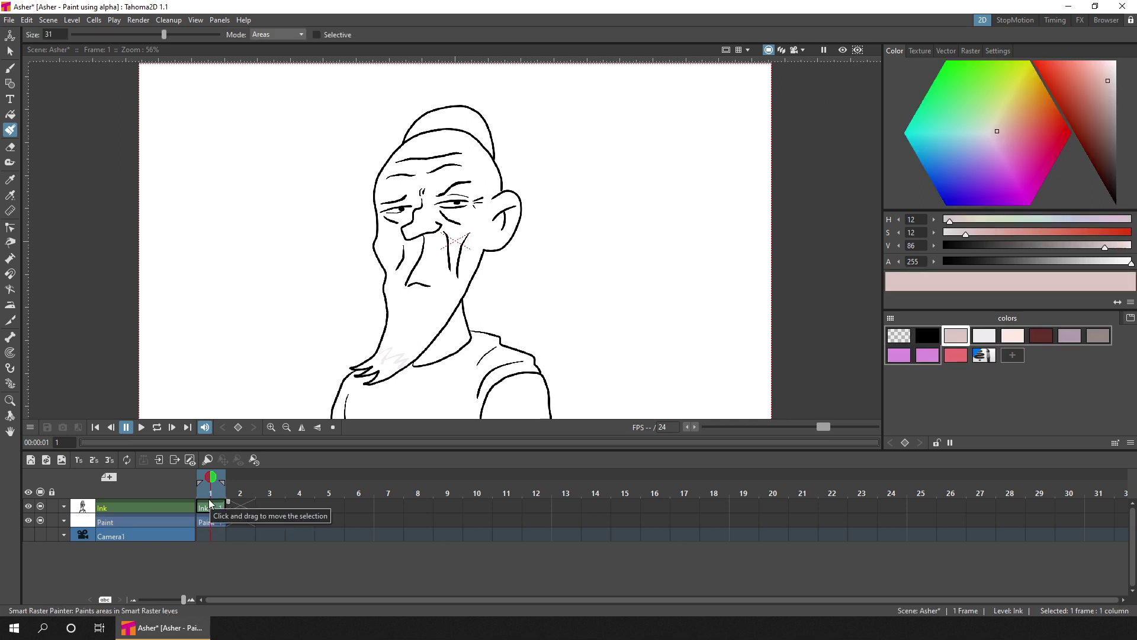
{"action": "left_click", "coordinate": [11, 52]}
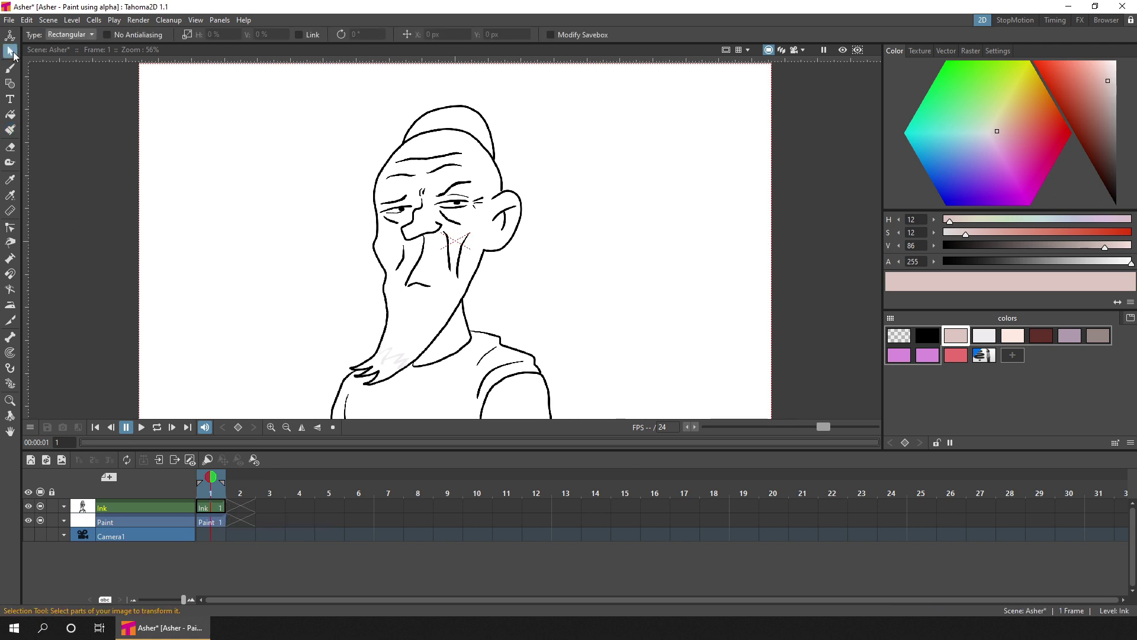
Step: Paste the Ink line drawing onto Paint's frame 1, hide the Ink column, and save
{"action": "mouse_move", "coordinate": [260, 69]}
{"action": "left_mouse_down"}
{"action": "mouse_move", "coordinate": [547, 416]}
{"action": "mouse_move", "coordinate": [580, 432]}
{"action": "mouse_move", "coordinate": [571, 425]}
{"action": "left_mouse_up"}
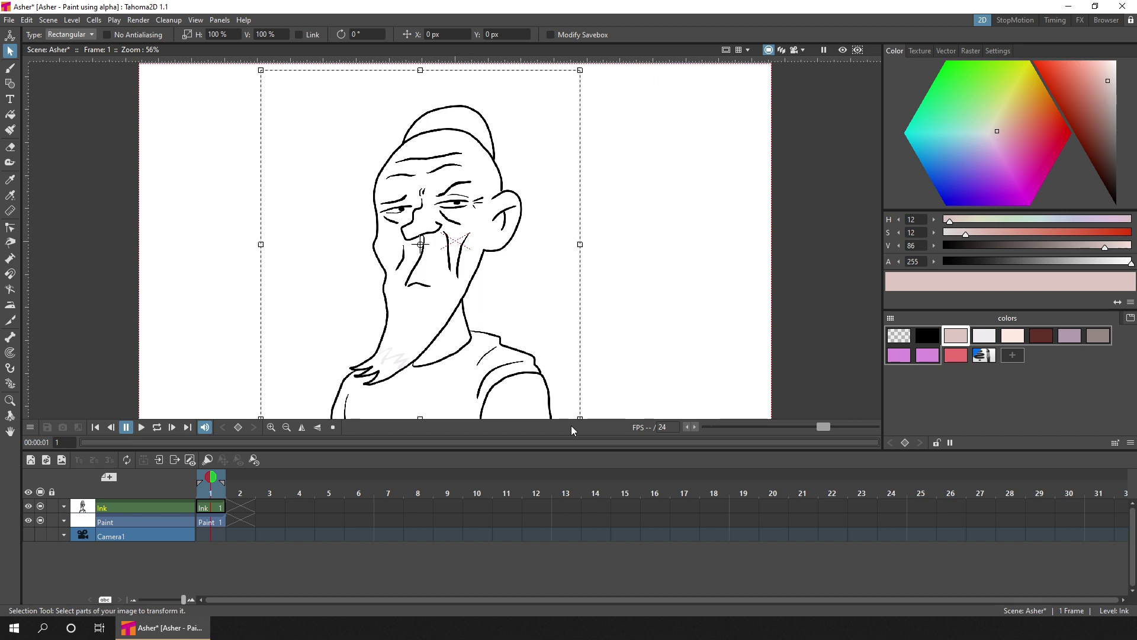
{"action": "left_click", "coordinate": [204, 522]}
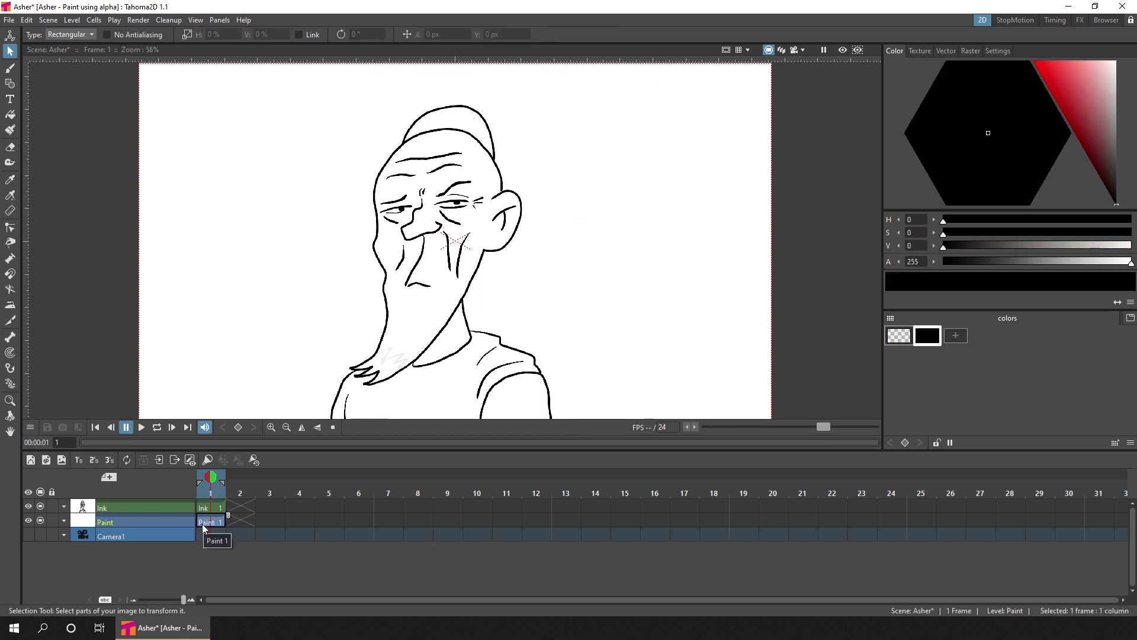
{"action": "key", "text": "ctrl+v"}
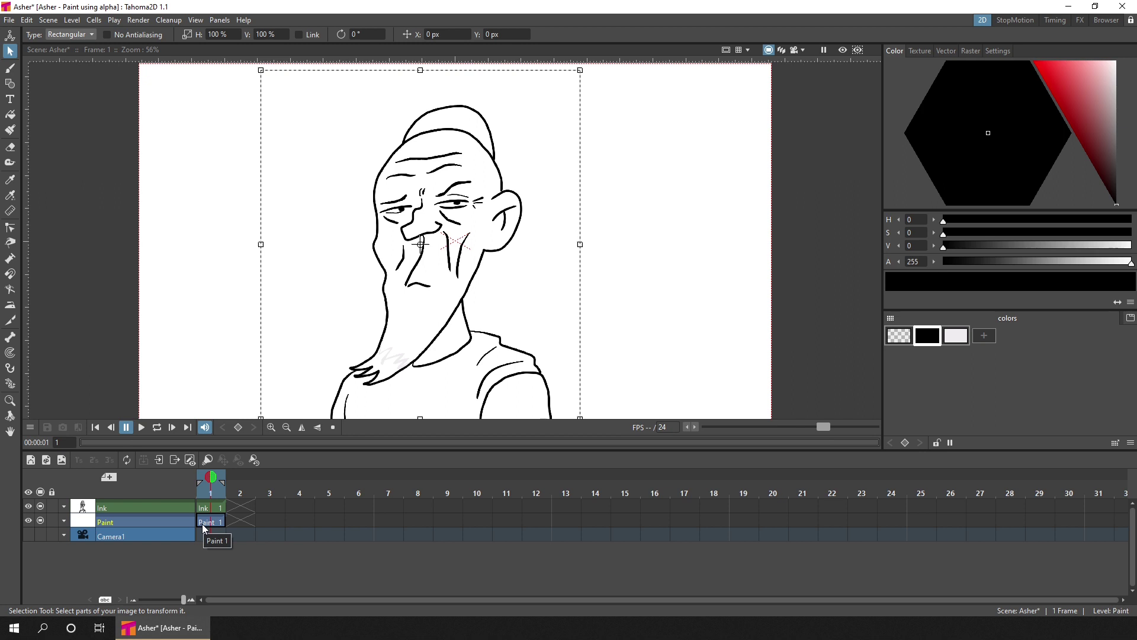
{"action": "left_click", "coordinate": [208, 518]}
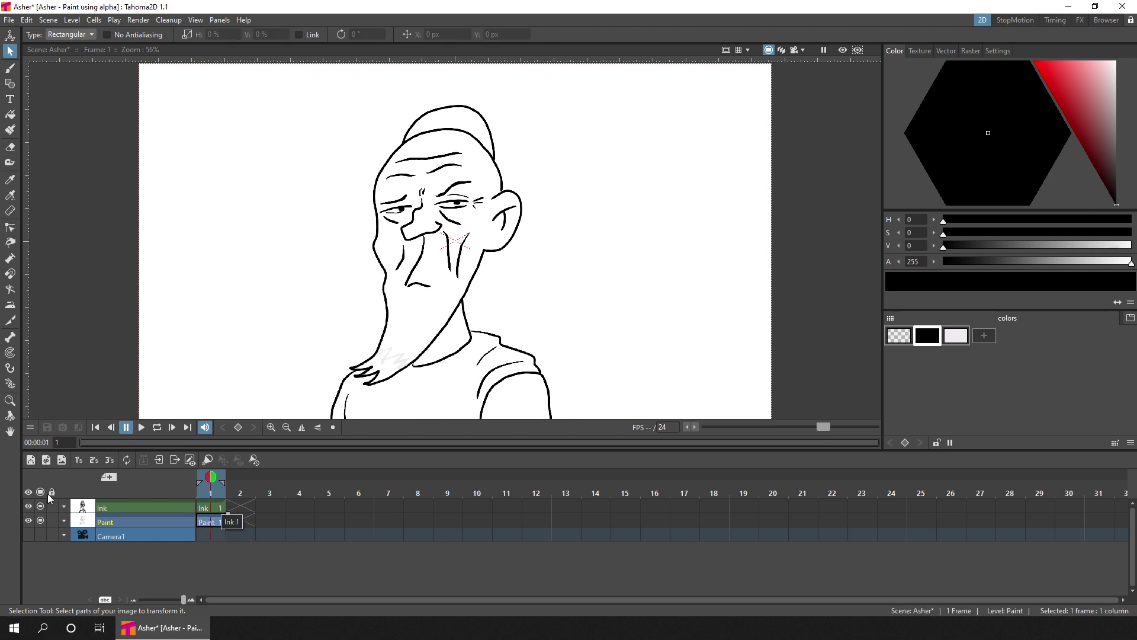
{"action": "left_click", "coordinate": [40, 507]}
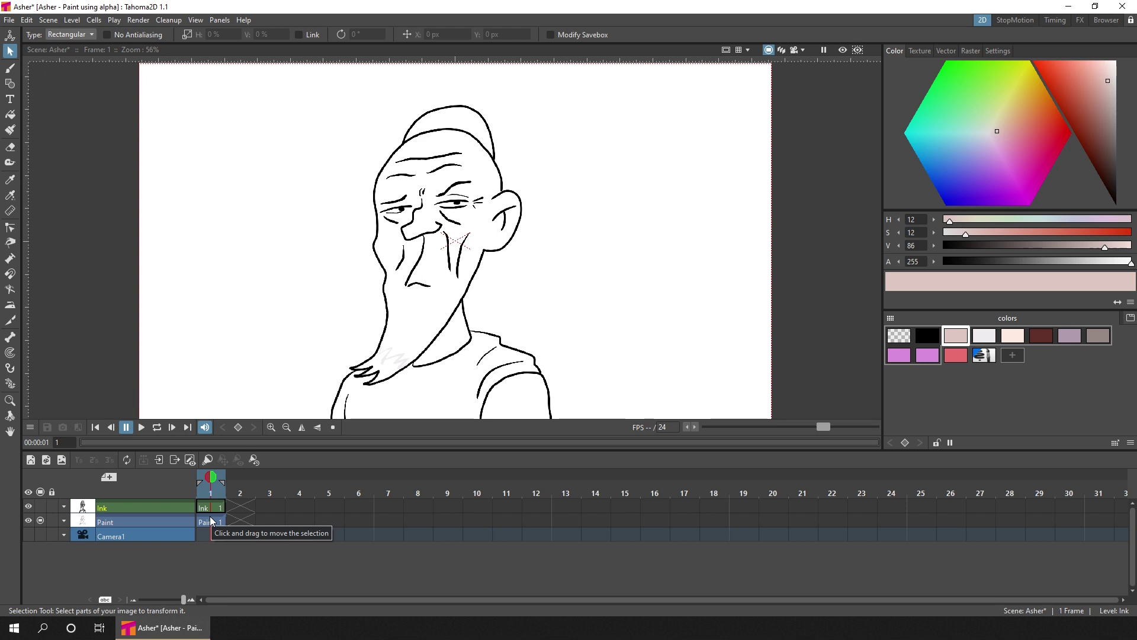
{"action": "key", "text": "ctrl+s"}
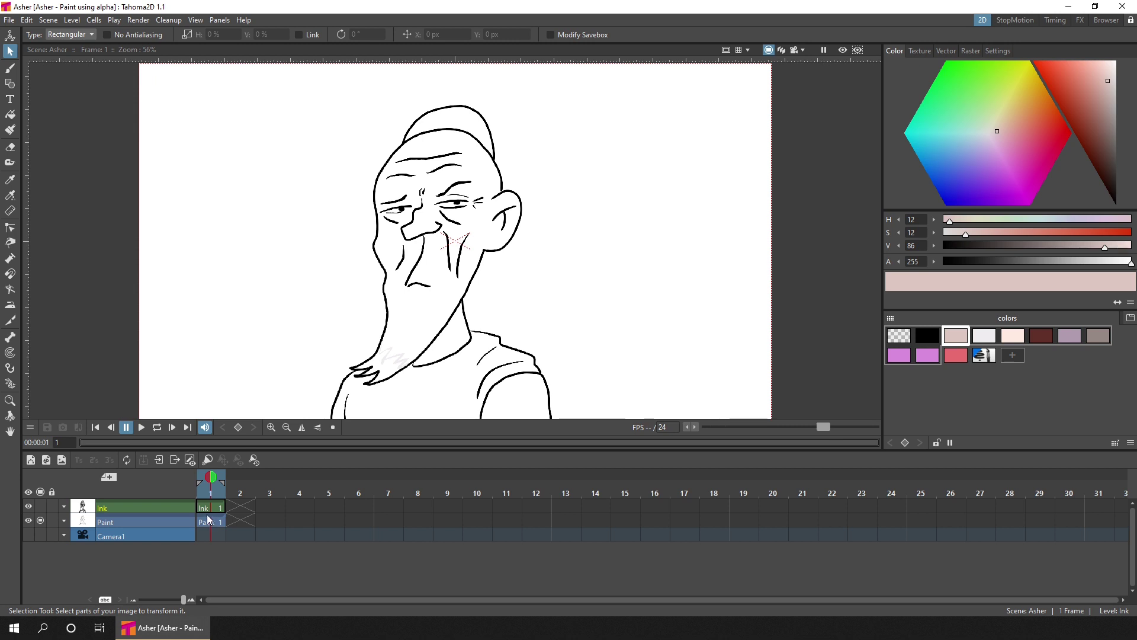
Step: Add a new palette style coloured a peach skin tone
{"action": "left_click", "coordinate": [207, 524]}
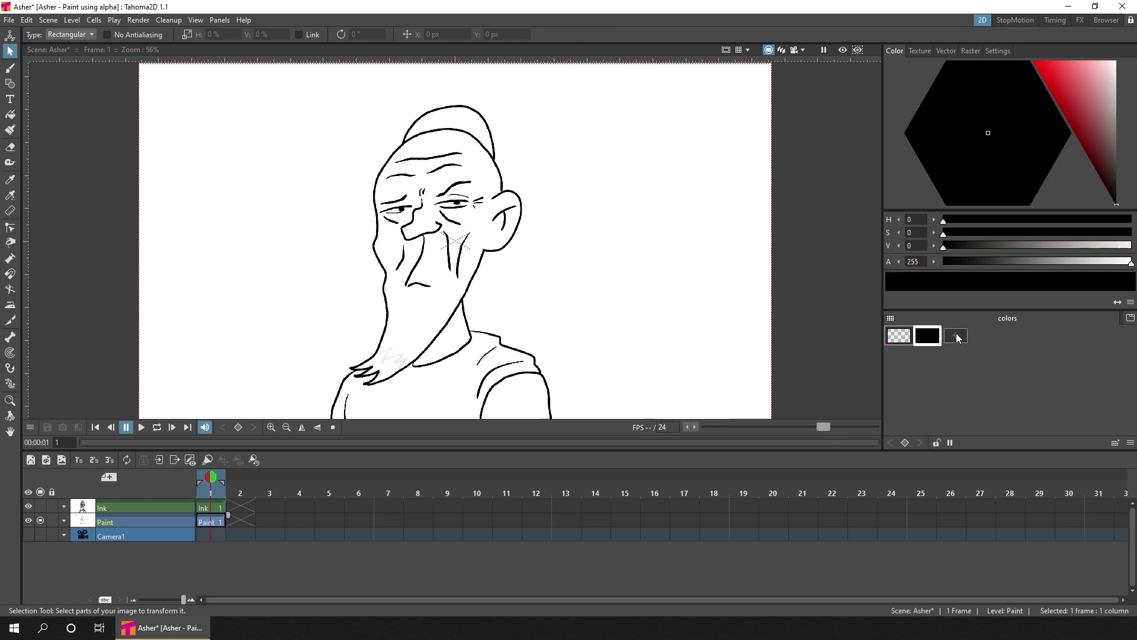
{"action": "left_click", "coordinate": [953, 336]}
{"action": "left_click_drag", "start_coordinate": [1077, 84], "coordinate": [1036, 55]}
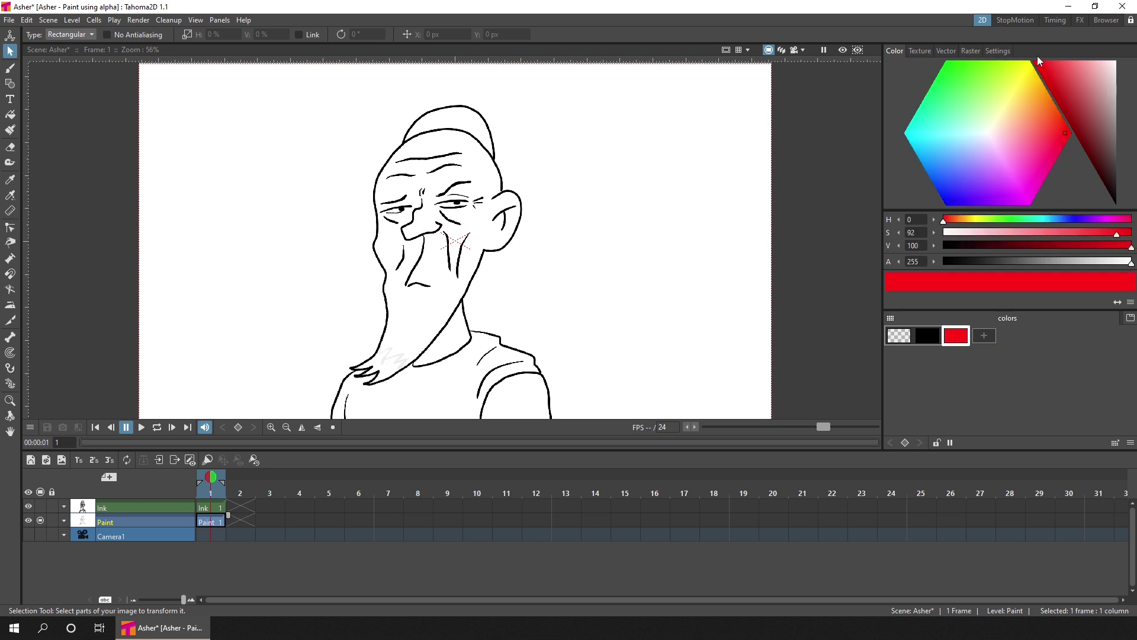
{"action": "left_click", "coordinate": [997, 122]}
{"action": "left_click_drag", "start_coordinate": [997, 122], "coordinate": [1011, 125]}
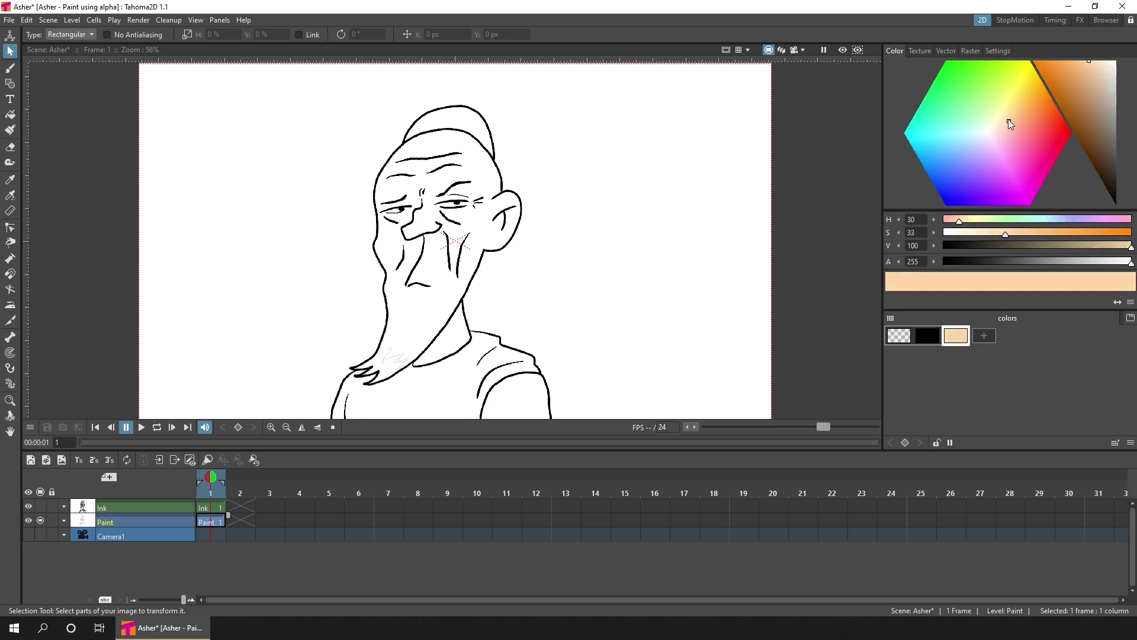
Step: Fill the skull, face, neck, shirt, right shoulder and beard area with peach
{"action": "left_click", "coordinate": [11, 115]}
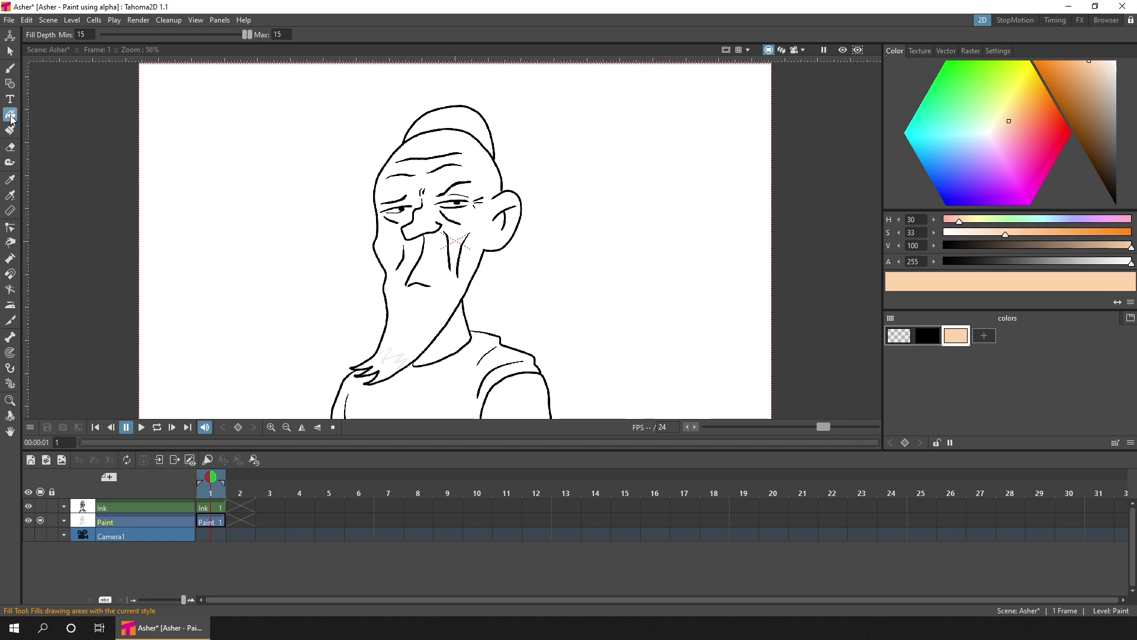
{"action": "left_click", "coordinate": [469, 121]}
{"action": "left_click", "coordinate": [490, 185]}
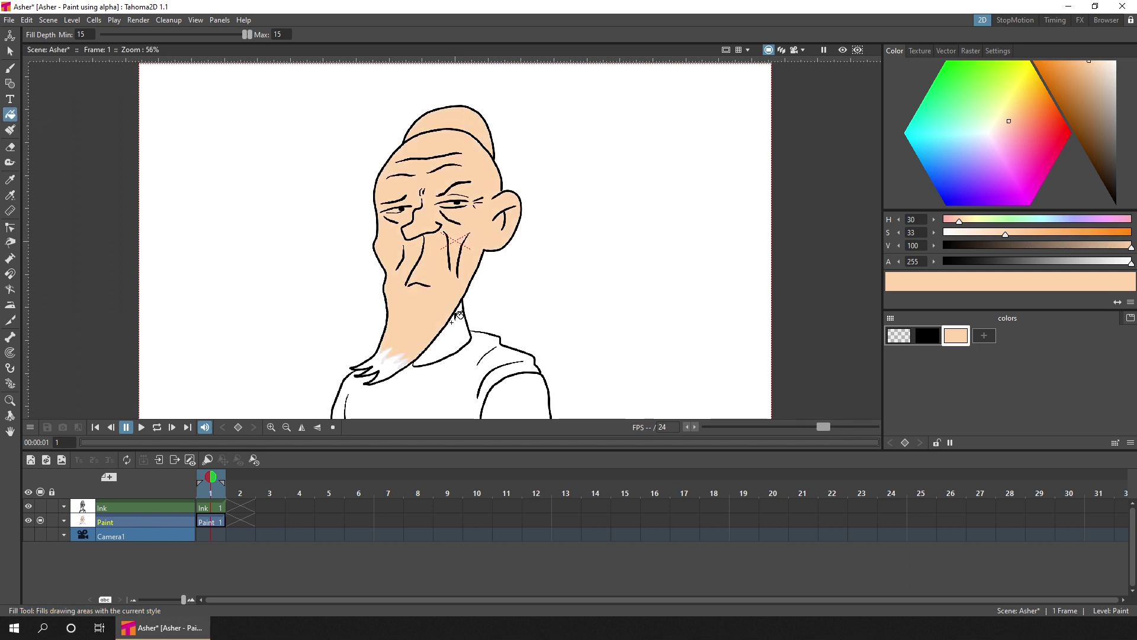
{"action": "left_click", "coordinate": [443, 351]}
{"action": "left_click", "coordinate": [444, 376]}
{"action": "left_click", "coordinate": [510, 403]}
{"action": "left_click", "coordinate": [385, 370]}
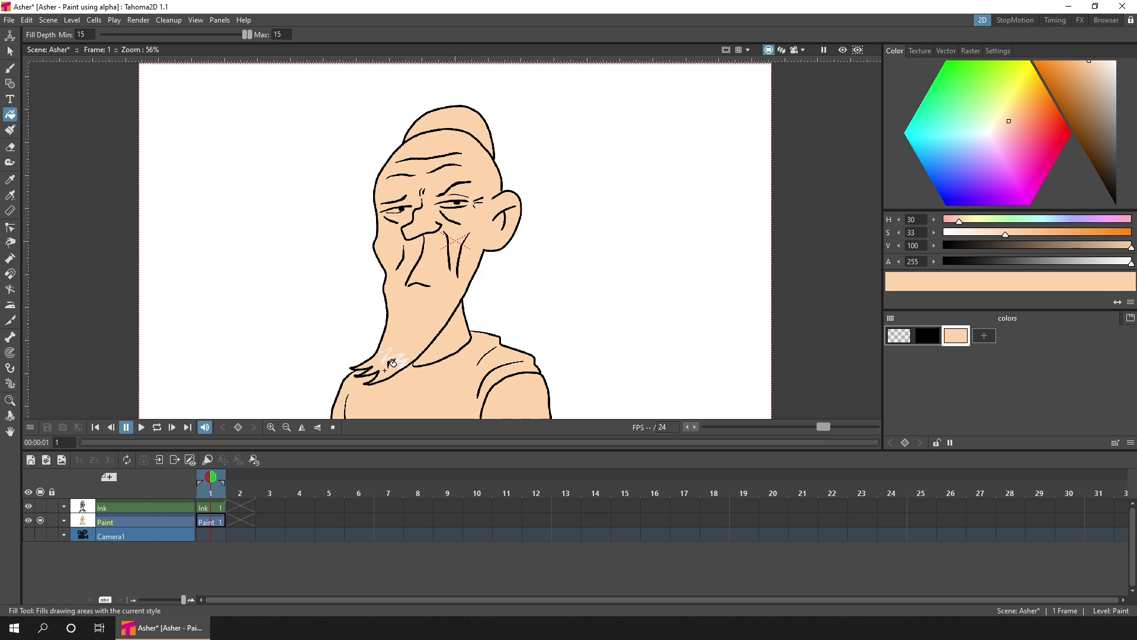
Step: Save the scene and add another palette style
{"action": "left_click", "coordinate": [12, 70]}
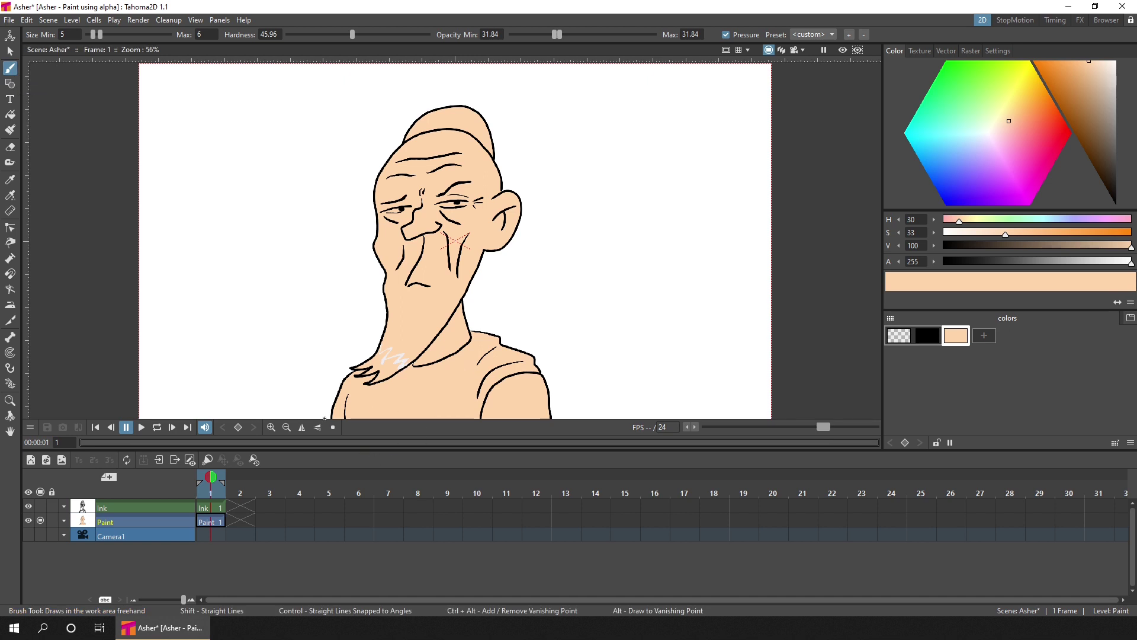
{"action": "key", "text": "ctrl+s"}
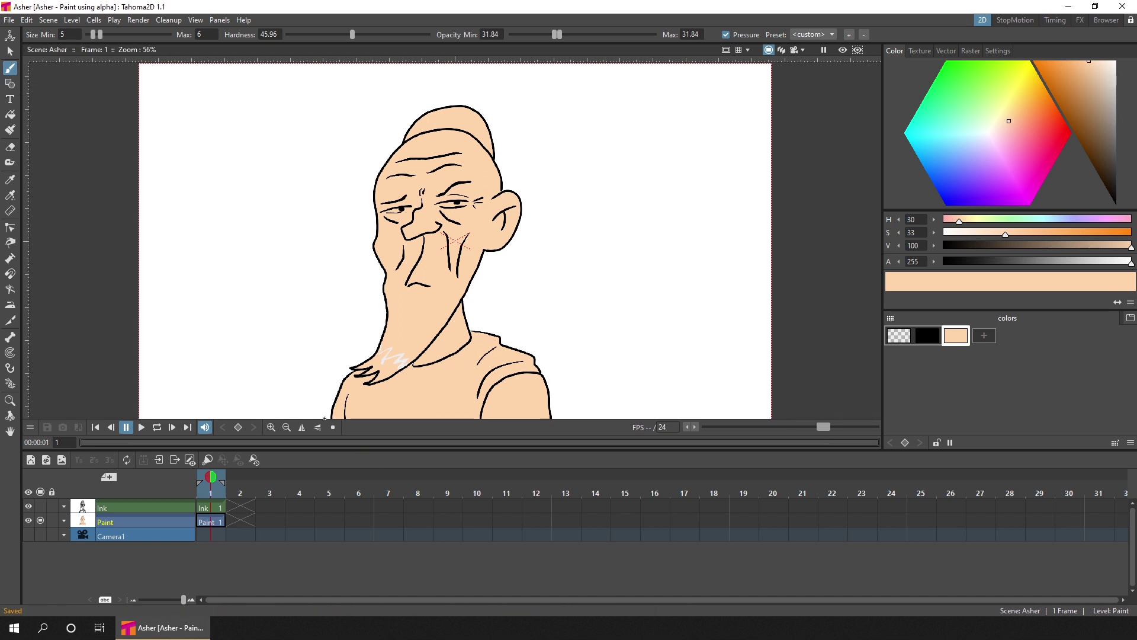
{"action": "left_click", "coordinate": [985, 336]}
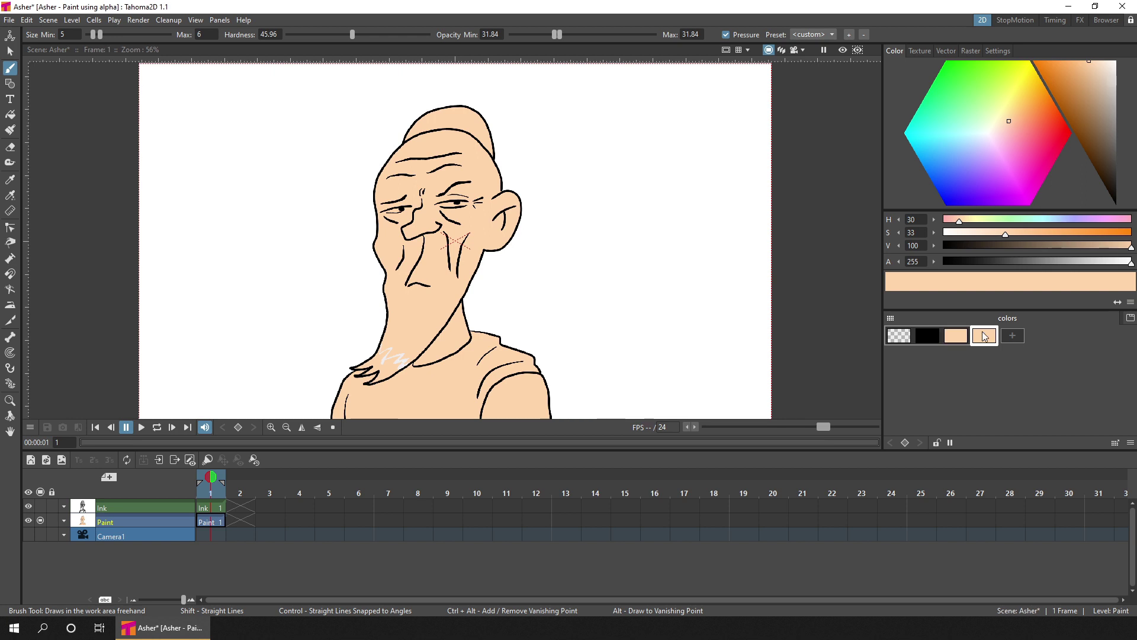
Step: Make the new style a MyPaint raster brush preset
{"action": "left_click", "coordinate": [970, 50]}
{"action": "scroll", "coordinate": [1007, 159], "scroll_direction": "down", "scroll_amount": 5}
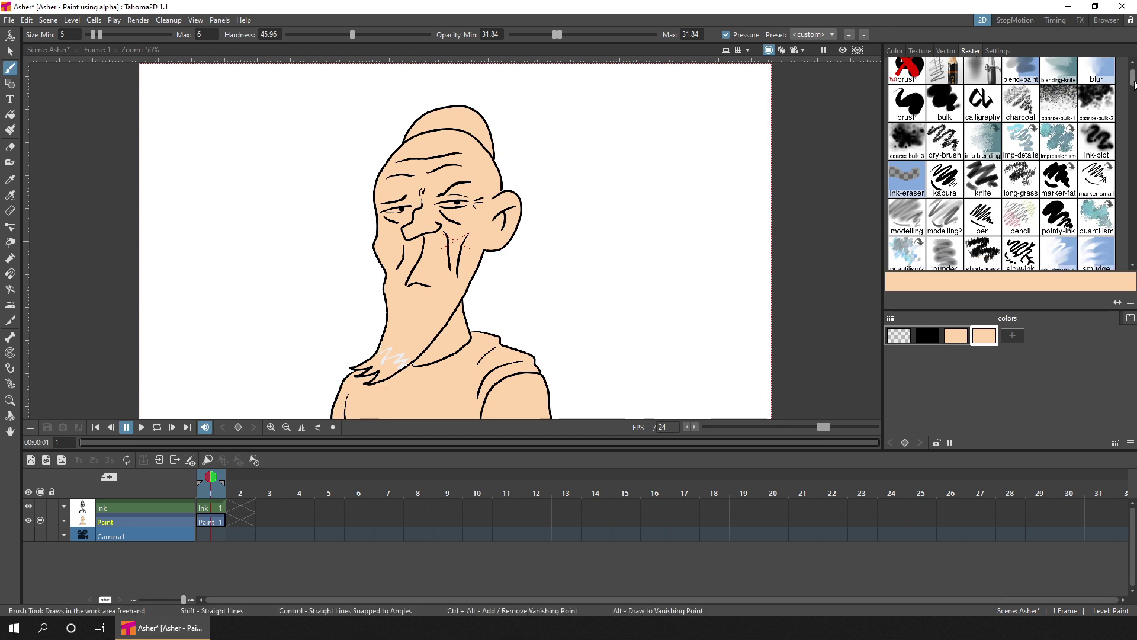
{"action": "left_click", "coordinate": [1017, 161]}
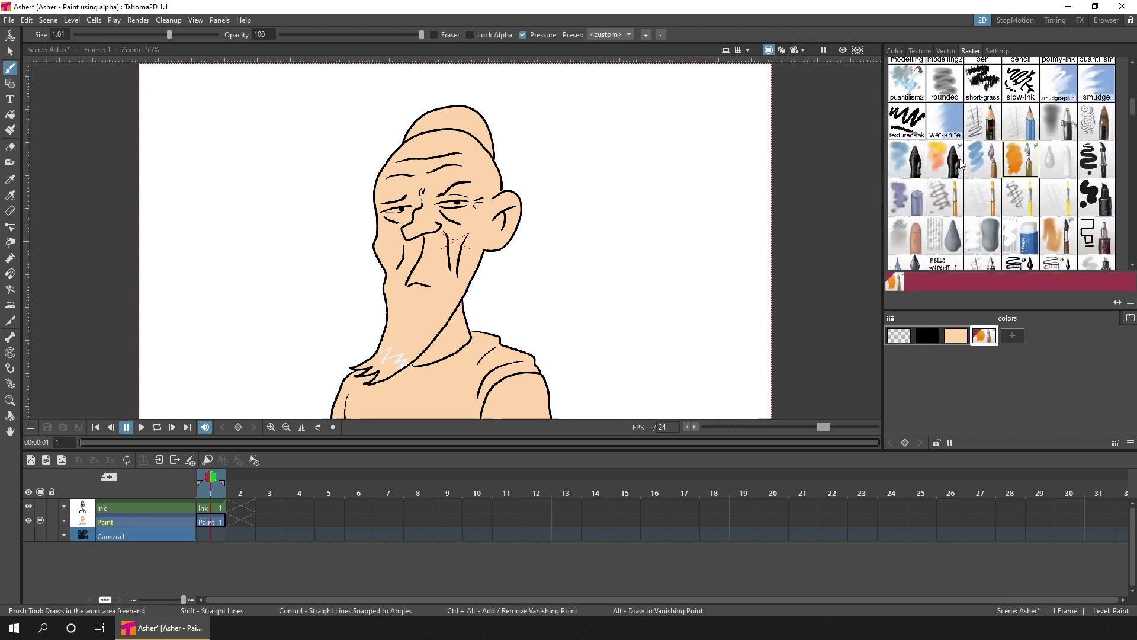
{"action": "left_click", "coordinate": [1058, 160]}
Step: Colour the brush dark red (H 353, S 56, V 70)
{"action": "left_click", "coordinate": [896, 52]}
{"action": "left_click", "coordinate": [1055, 74]}
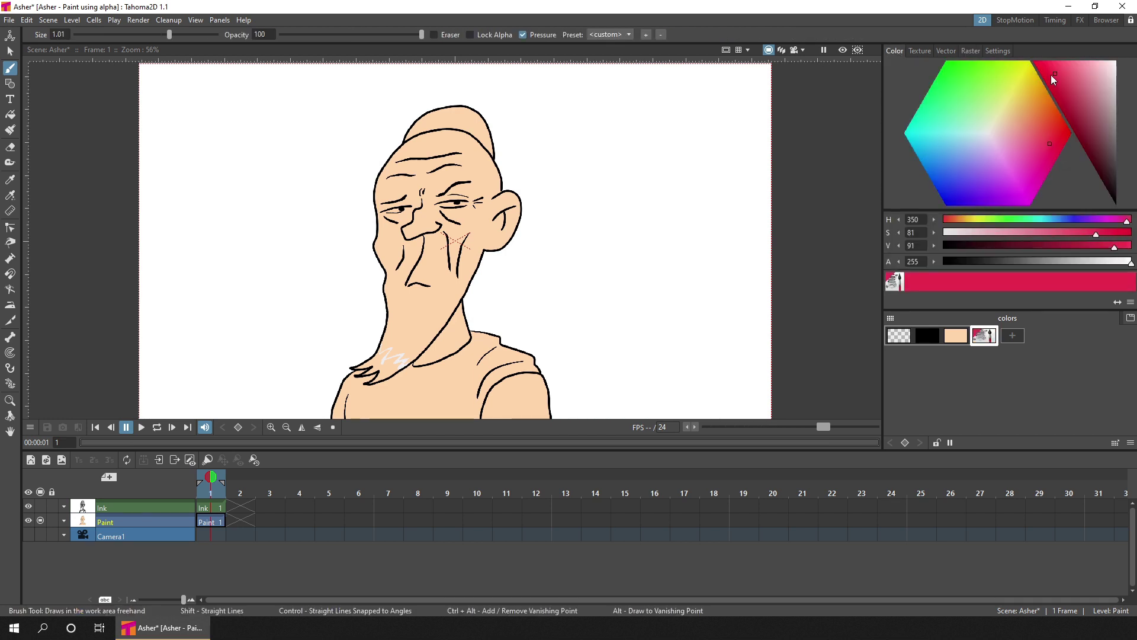
{"action": "left_click", "coordinate": [1052, 141]}
{"action": "left_click_drag", "start_coordinate": [1076, 106], "coordinate": [1083, 103]}
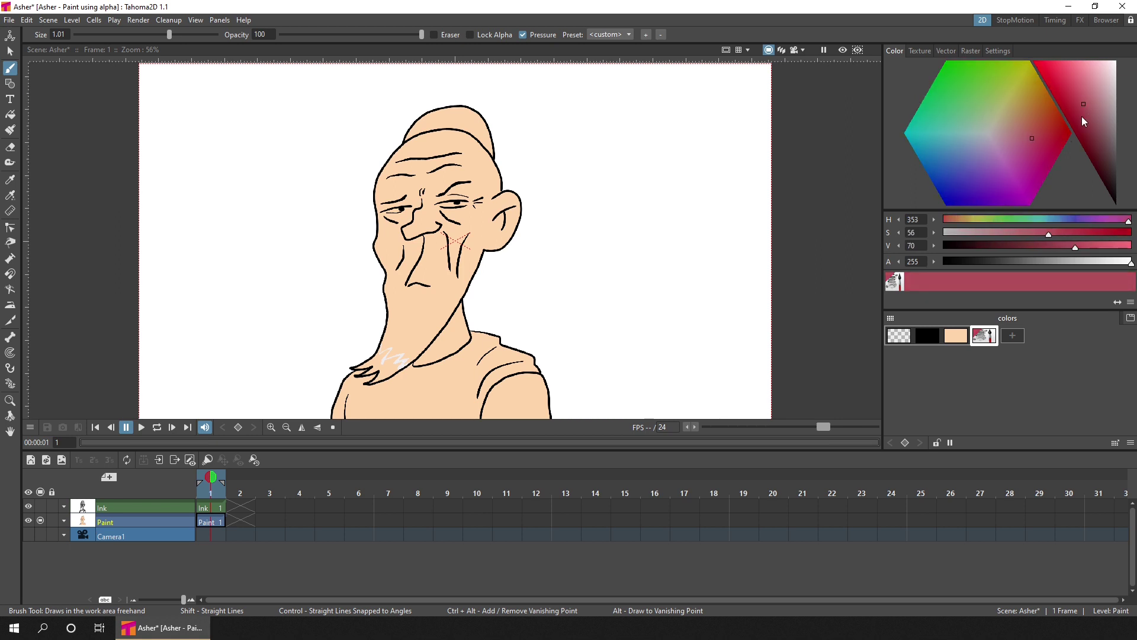
{"action": "left_click", "coordinate": [999, 49]}
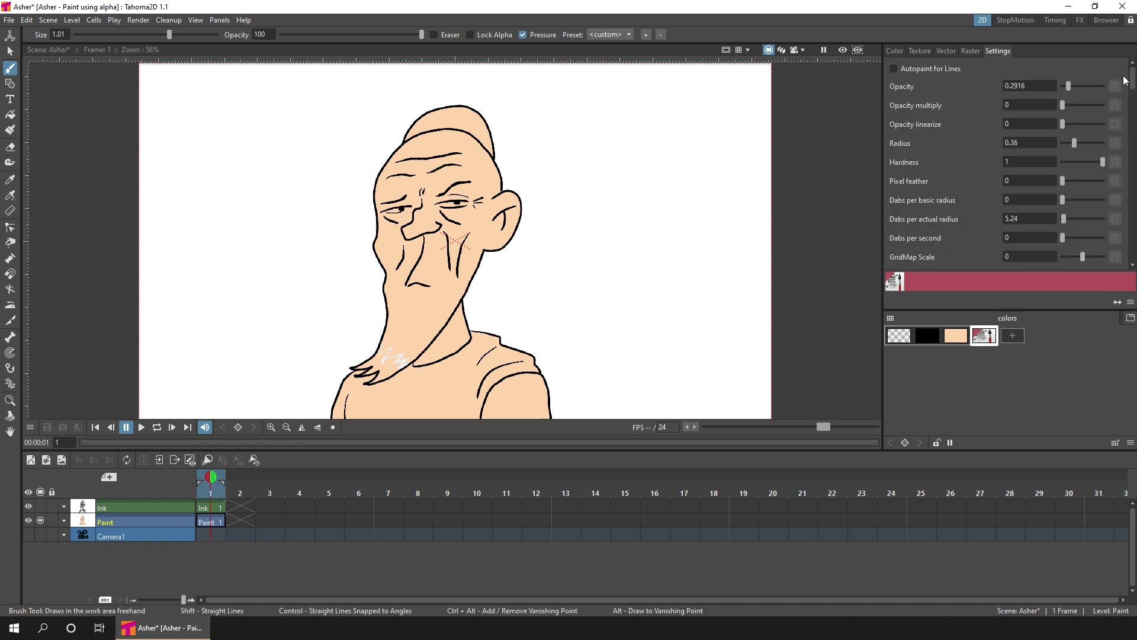
Step: Centre the head in view, raise the brush size to 2.97, and undo a test stroke
{"action": "left_click_drag", "start_coordinate": [1132, 80], "coordinate": [1133, 263]}
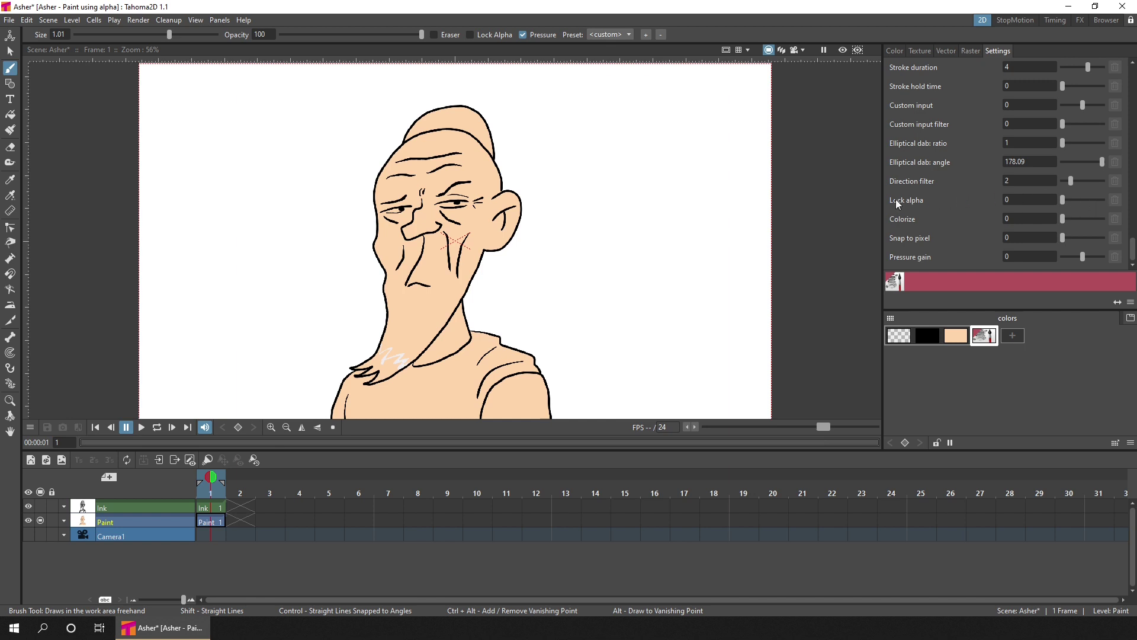
{"action": "scroll", "coordinate": [484, 129], "scroll_direction": "up", "scroll_amount": 4}
{"action": "left_click_drag", "start_coordinate": [484, 129], "coordinate": [552, 232]}
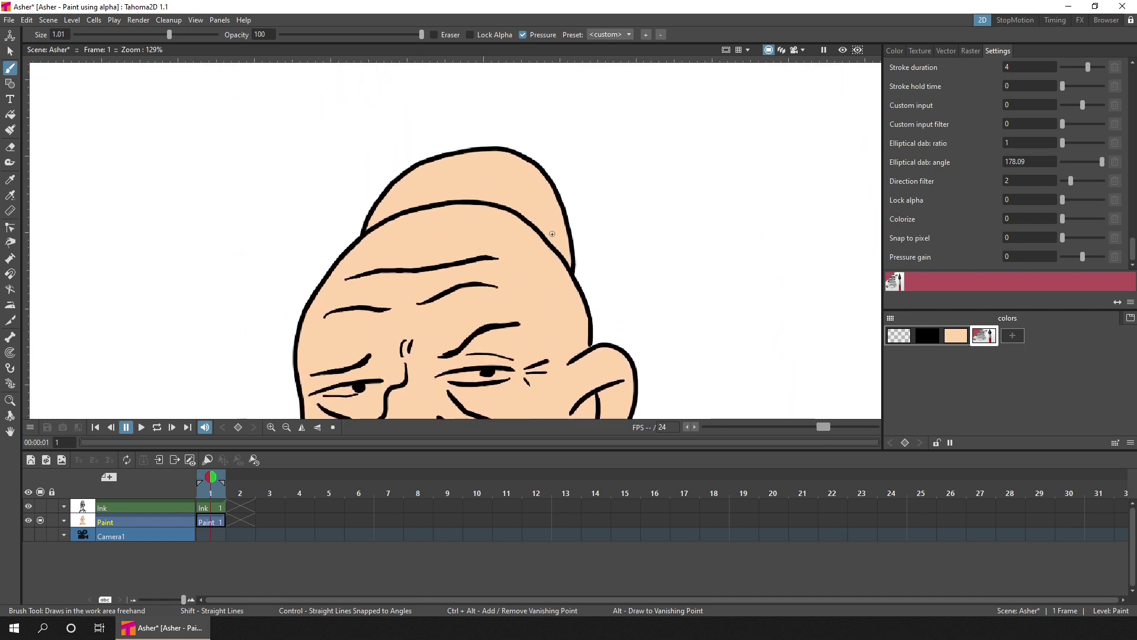
{"action": "left_click_drag", "start_coordinate": [170, 34], "coordinate": [215, 34]}
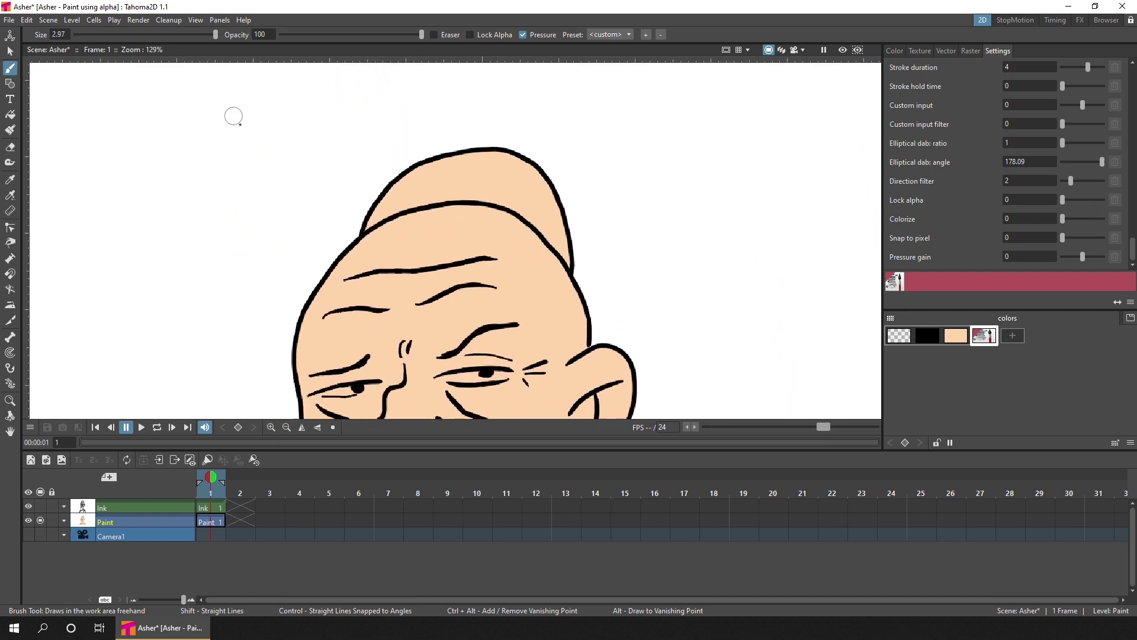
{"action": "mouse_move", "coordinate": [273, 213]}
{"action": "left_mouse_down"}
{"action": "mouse_move", "coordinate": [627, 173]}
{"action": "mouse_move", "coordinate": [218, 219]}
{"action": "mouse_move", "coordinate": [415, 183]}
{"action": "mouse_move", "coordinate": [741, 157]}
{"action": "mouse_move", "coordinate": [206, 208]}
{"action": "left_mouse_up"}
{"action": "key", "text": "ctrl+z"}
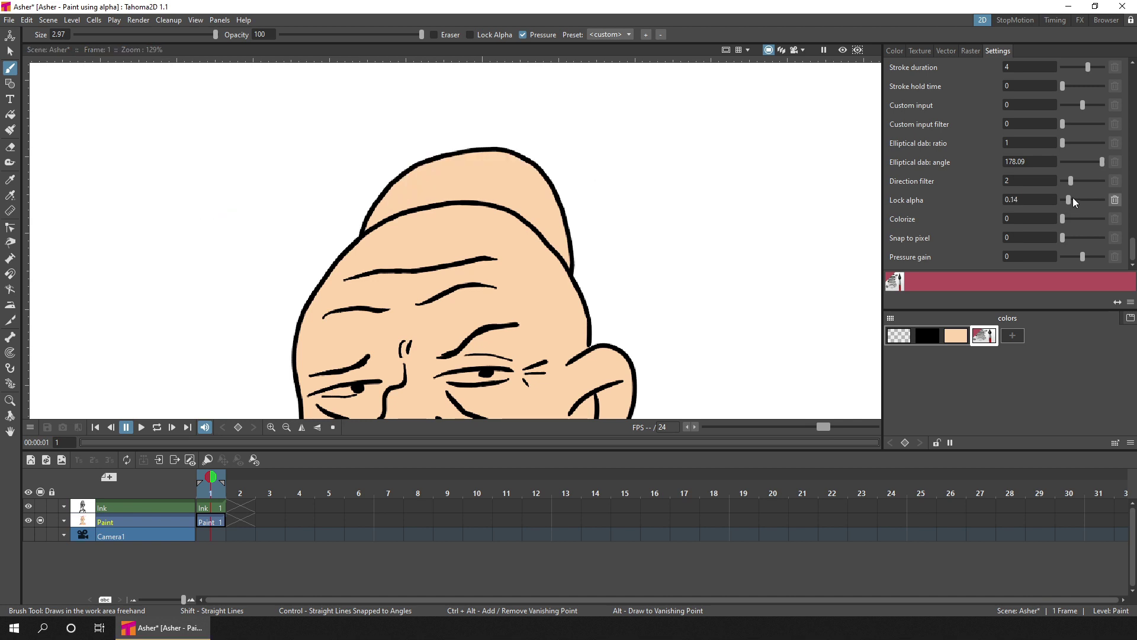
Step: Try red strokes over the head at Lock alpha 1, 0.68 and 0.17, undoing each
{"action": "left_click_drag", "start_coordinate": [1074, 202], "coordinate": [1118, 205]}
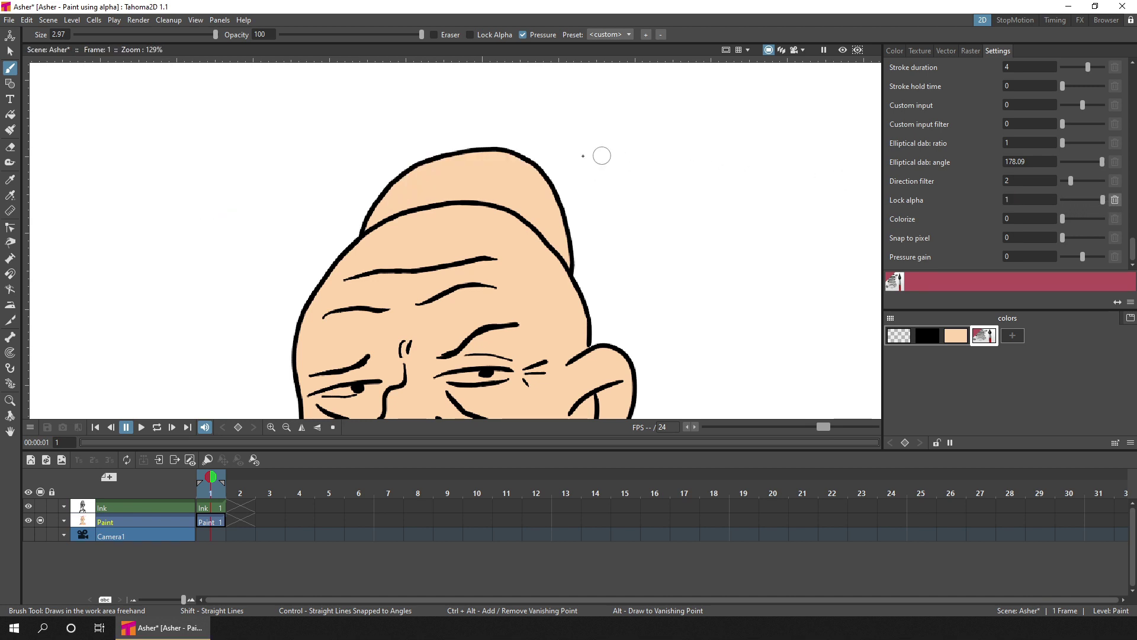
{"action": "mouse_move", "coordinate": [597, 167]}
{"action": "left_mouse_down"}
{"action": "mouse_move", "coordinate": [343, 195]}
{"action": "mouse_move", "coordinate": [330, 187]}
{"action": "mouse_move", "coordinate": [343, 203]}
{"action": "mouse_move", "coordinate": [551, 196]}
{"action": "mouse_move", "coordinate": [362, 228]}
{"action": "mouse_move", "coordinate": [623, 156]}
{"action": "left_mouse_up"}
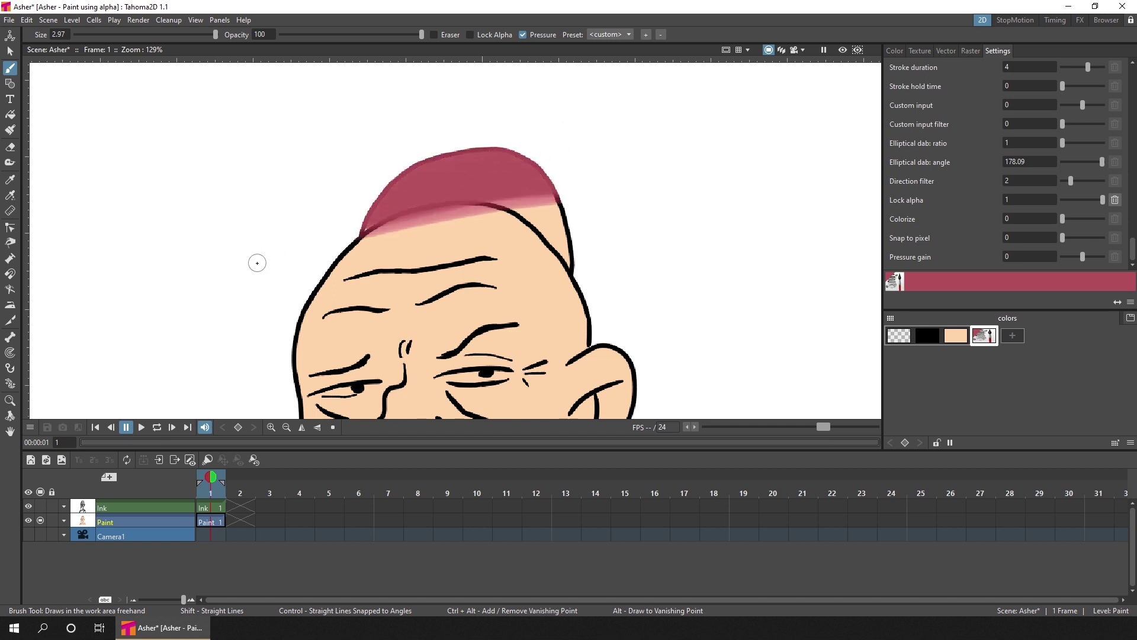
{"action": "key", "text": "ctrl+z"}
{"action": "left_click_drag", "start_coordinate": [1103, 199], "coordinate": [1092, 203]}
{"action": "mouse_move", "coordinate": [616, 150]}
{"action": "left_mouse_down"}
{"action": "mouse_move", "coordinate": [439, 222]}
{"action": "mouse_move", "coordinate": [642, 165]}
{"action": "mouse_move", "coordinate": [432, 237]}
{"action": "left_mouse_up"}
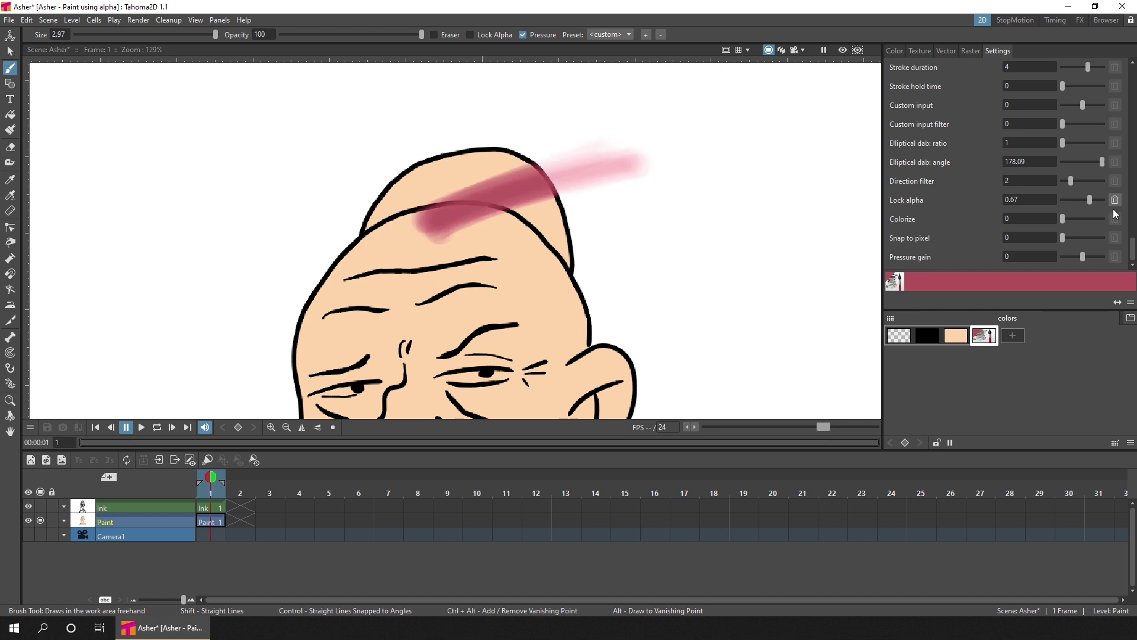
{"action": "key", "text": "ctrl+z"}
{"action": "left_click_drag", "start_coordinate": [1091, 201], "coordinate": [1069, 202]}
{"action": "mouse_move", "coordinate": [629, 164]}
{"action": "left_mouse_down"}
{"action": "mouse_move", "coordinate": [459, 222]}
{"action": "mouse_move", "coordinate": [658, 162]}
{"action": "mouse_move", "coordinate": [435, 240]}
{"action": "left_mouse_up"}
{"action": "key", "text": "ctrl+z"}
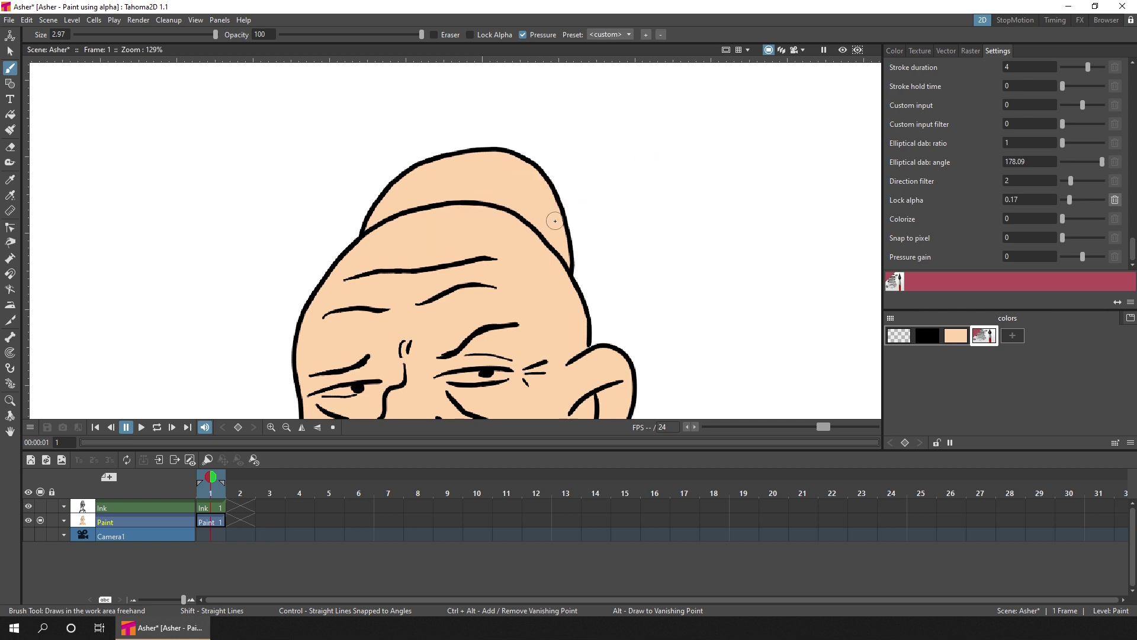
Step: Reset Lock alpha to 1 and brush dark red along the head's top-left
{"action": "mouse_move", "coordinate": [1071, 199]}
{"action": "left_mouse_down"}
{"action": "mouse_move", "coordinate": [1057, 199]}
{"action": "mouse_move", "coordinate": [1115, 200]}
{"action": "left_mouse_up"}
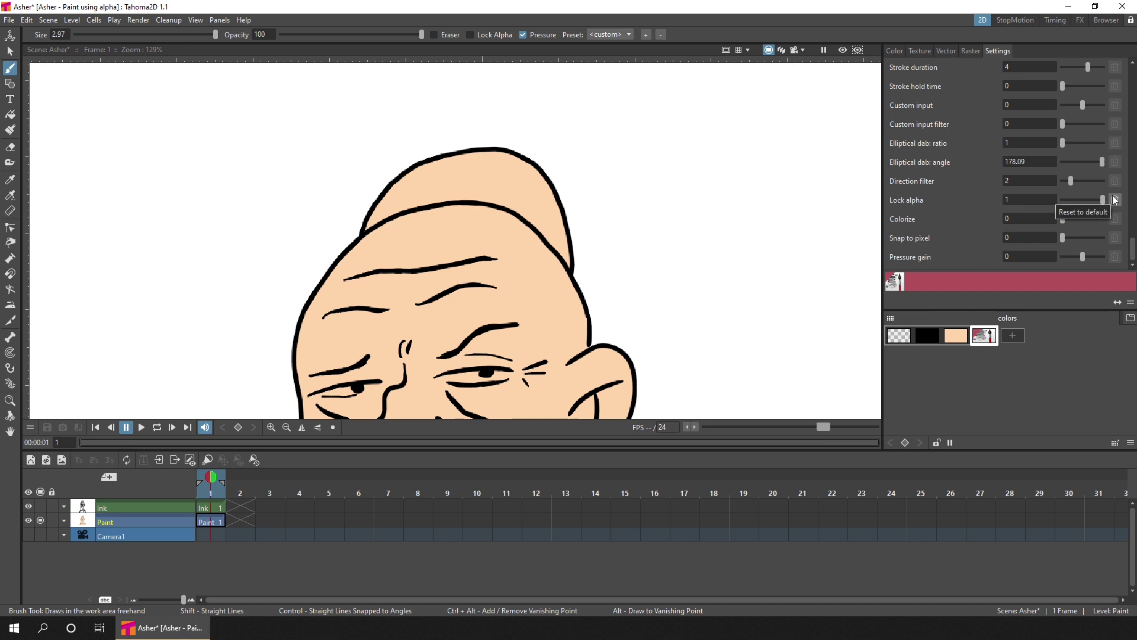
{"action": "mouse_move", "coordinate": [441, 148]}
{"action": "left_mouse_down"}
{"action": "mouse_move", "coordinate": [343, 224]}
{"action": "mouse_move", "coordinate": [479, 129]}
{"action": "mouse_move", "coordinate": [485, 139]}
{"action": "mouse_move", "coordinate": [469, 159]}
{"action": "mouse_move", "coordinate": [398, 208]}
{"action": "left_mouse_up"}
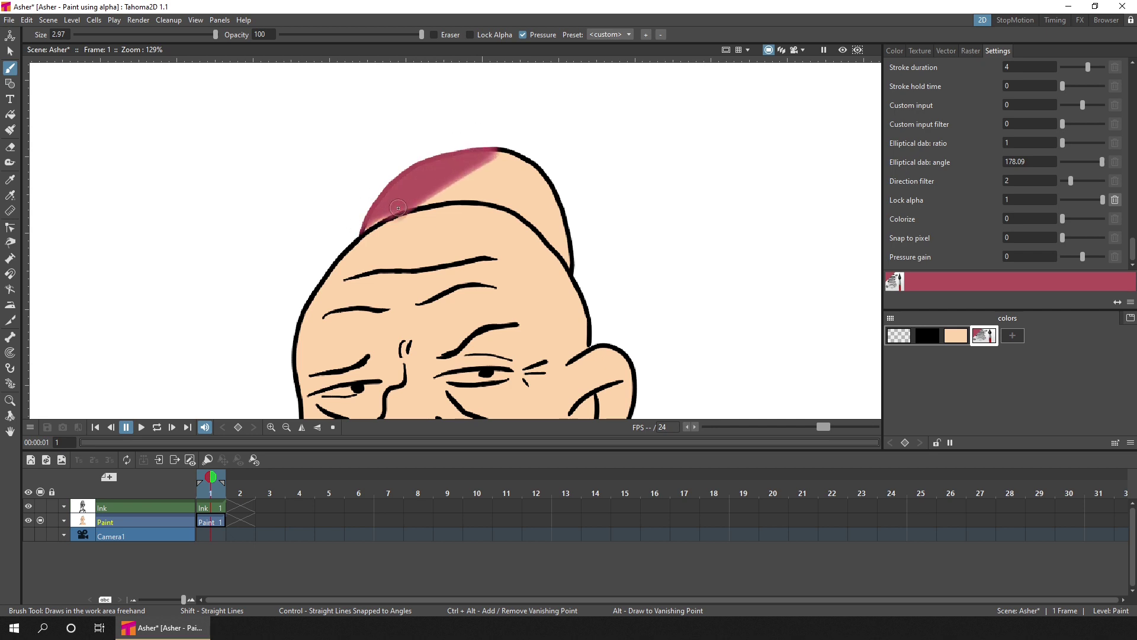
{"action": "left_click", "coordinate": [42, 506]}
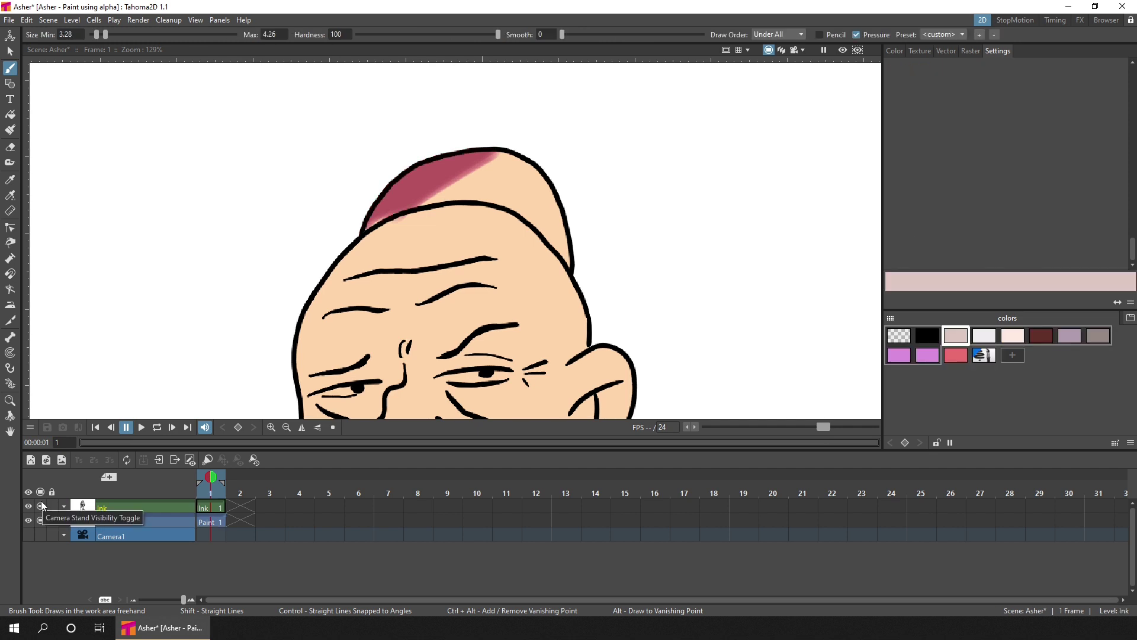
Step: On the Paint column, undo a brushed hat and fill the cap region solid dark red instead
{"action": "left_click", "coordinate": [43, 505]}
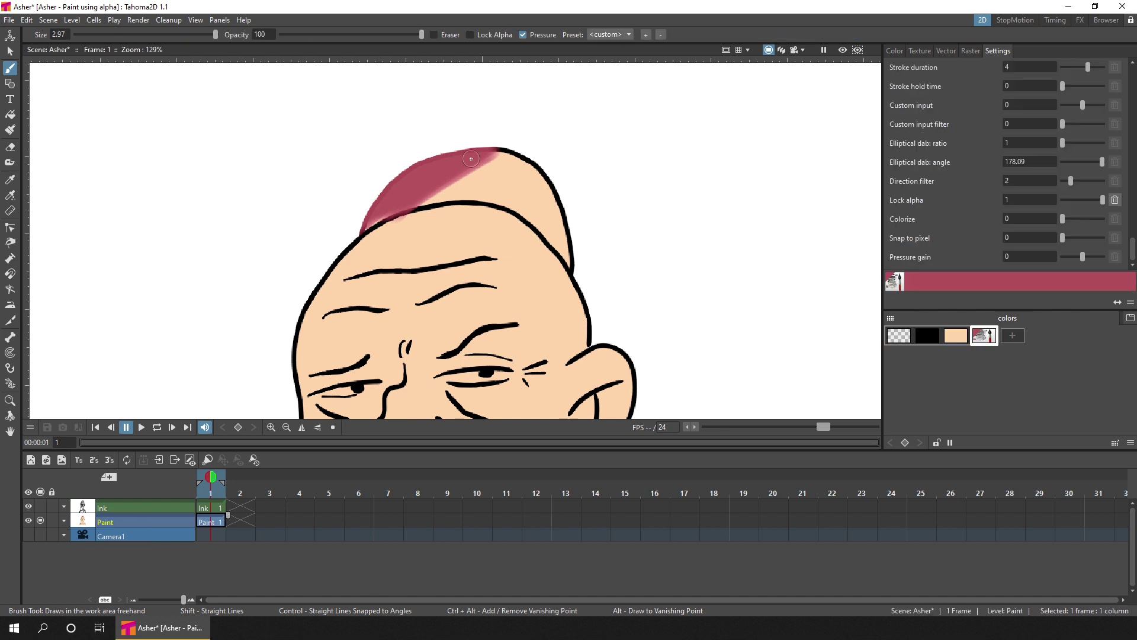
{"action": "mouse_move", "coordinate": [471, 158]}
{"action": "left_mouse_down"}
{"action": "mouse_move", "coordinate": [506, 202]}
{"action": "mouse_move", "coordinate": [439, 189]}
{"action": "mouse_move", "coordinate": [491, 165]}
{"action": "mouse_move", "coordinate": [475, 164]}
{"action": "mouse_move", "coordinate": [526, 169]}
{"action": "mouse_move", "coordinate": [558, 237]}
{"action": "mouse_move", "coordinate": [543, 194]}
{"action": "mouse_move", "coordinate": [512, 193]}
{"action": "mouse_move", "coordinate": [563, 261]}
{"action": "left_mouse_up"}
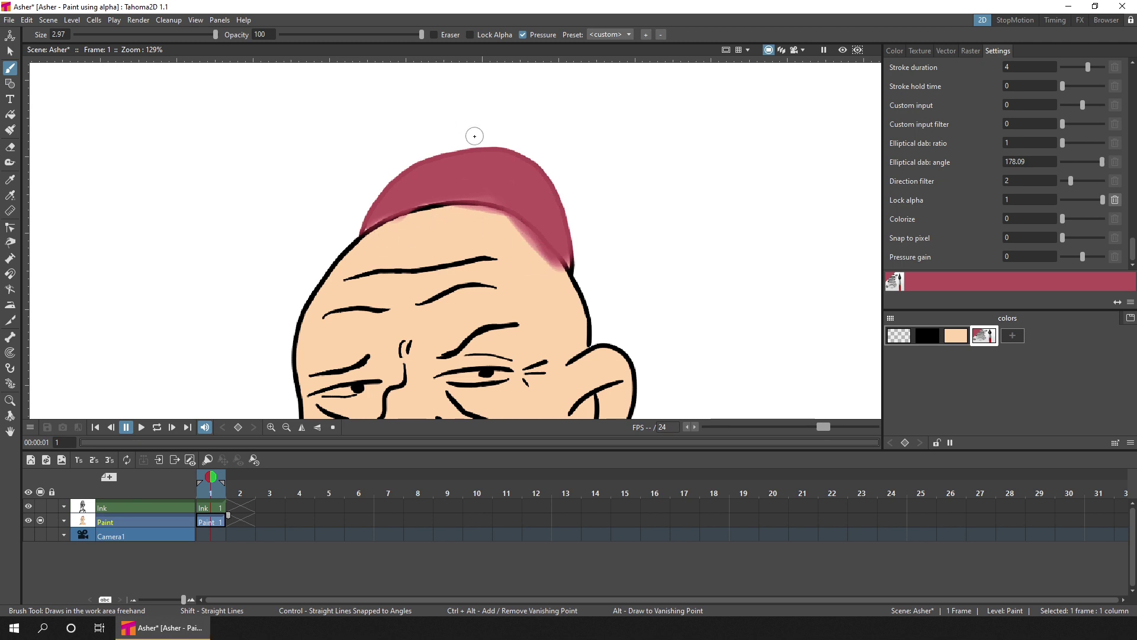
{"action": "key", "text": "ctrl+z"}
{"action": "key", "text": "ctrl+z"}
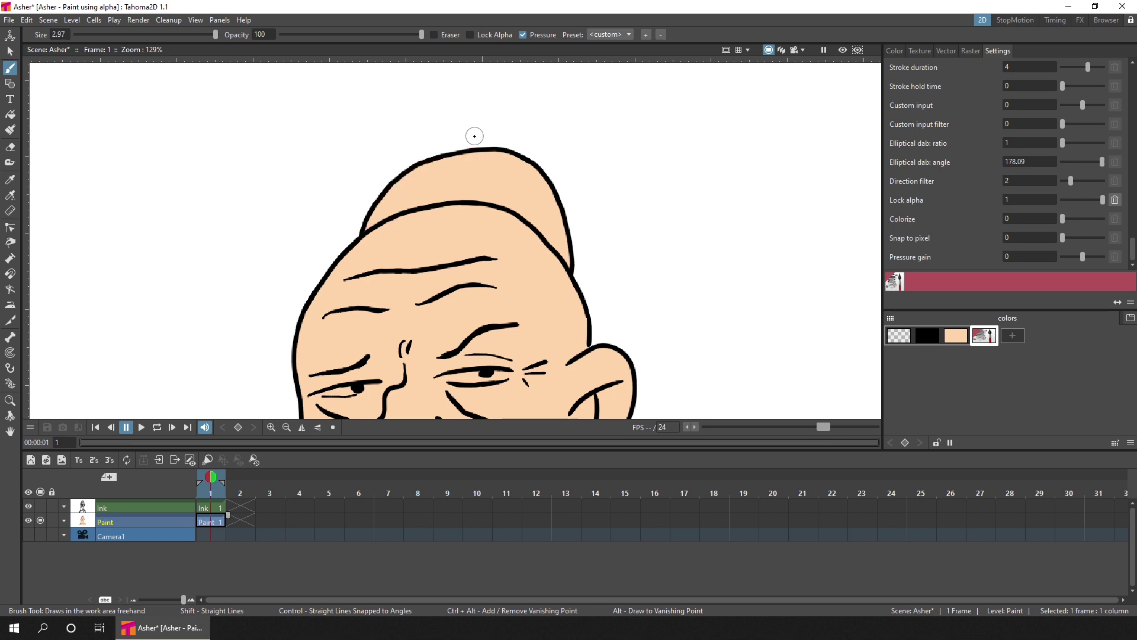
{"action": "left_click", "coordinate": [10, 114]}
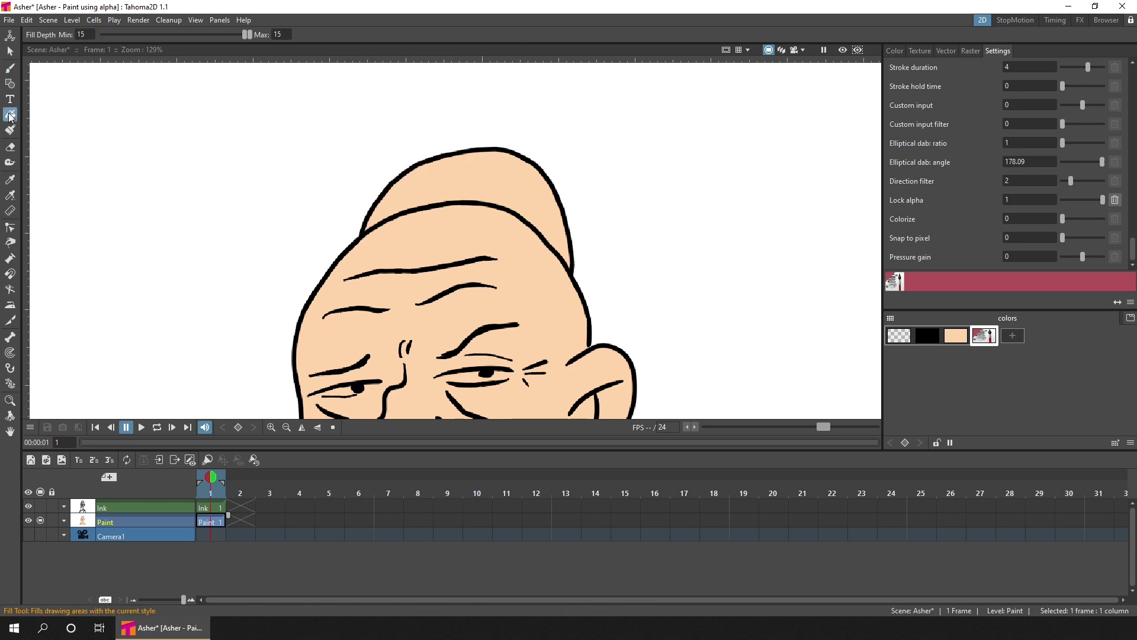
{"action": "left_click", "coordinate": [524, 183]}
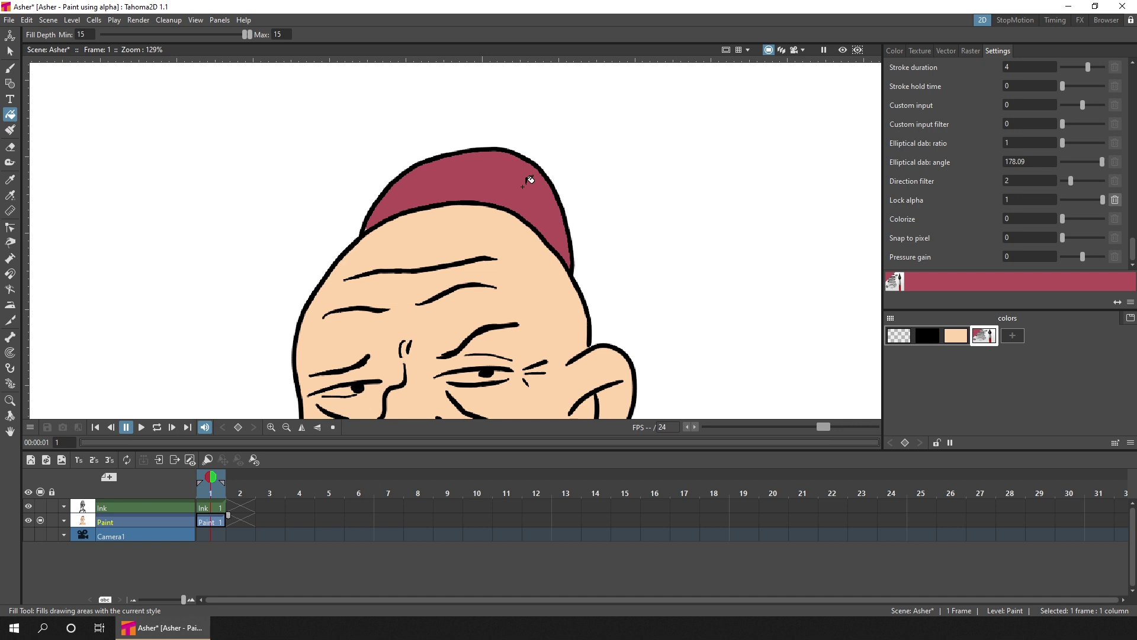
{"action": "left_click", "coordinate": [11, 68]}
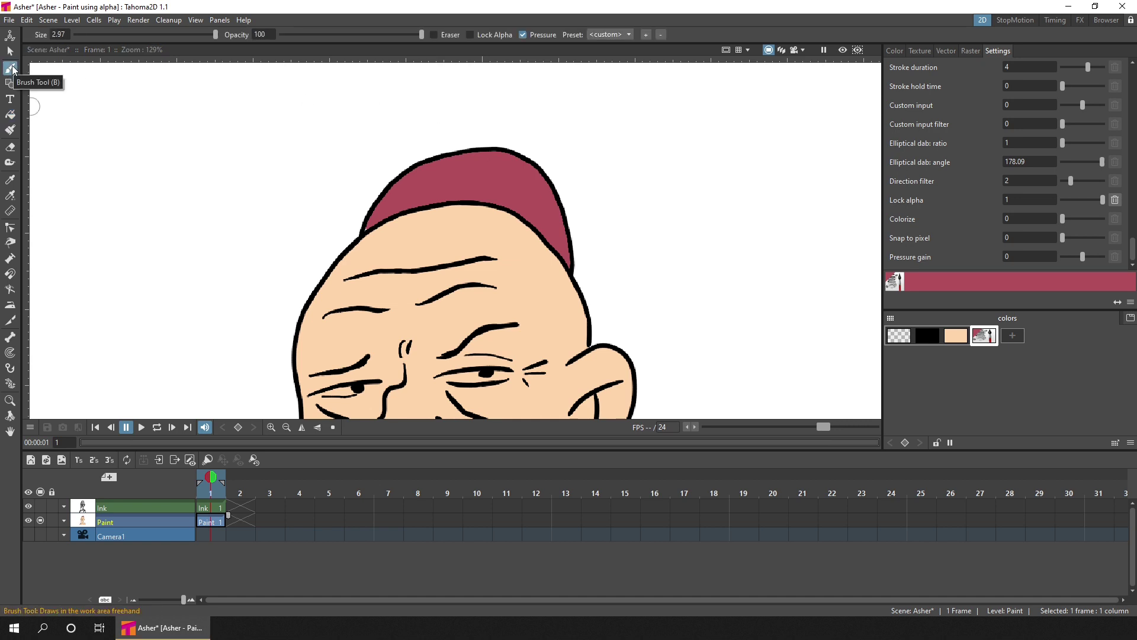
Step: Switch to an airbrush preset with Lock alpha 0.86 and shade the hat's top-right edge
{"action": "left_click", "coordinate": [971, 51]}
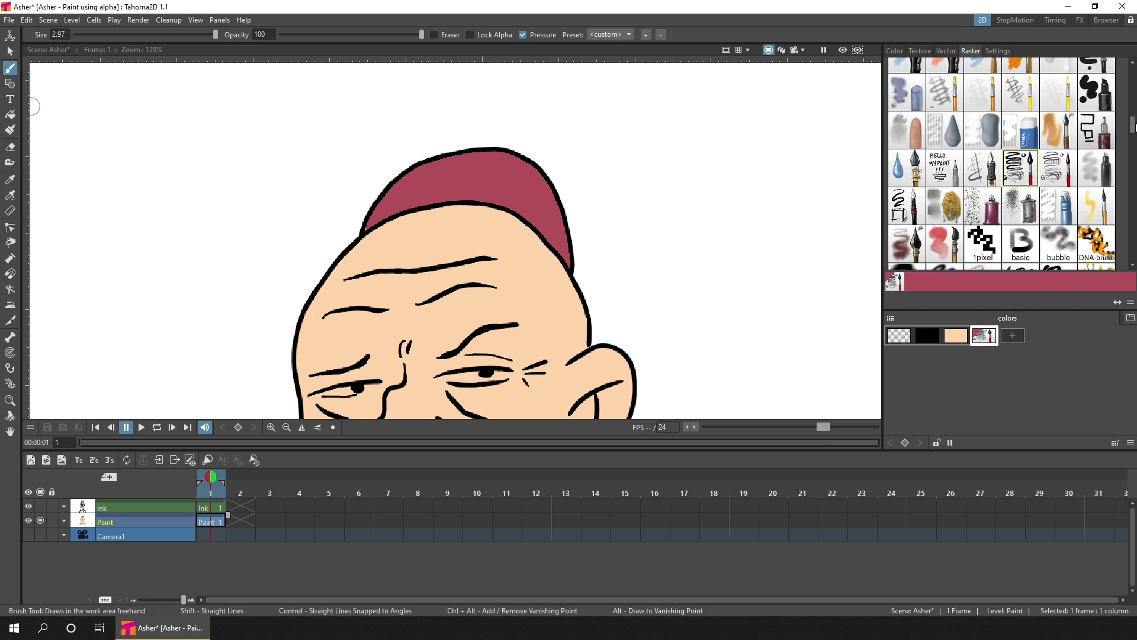
{"action": "key", "text": "r"}
{"action": "scroll", "coordinate": [1093, 132], "scroll_direction": "up", "scroll_amount": 5}
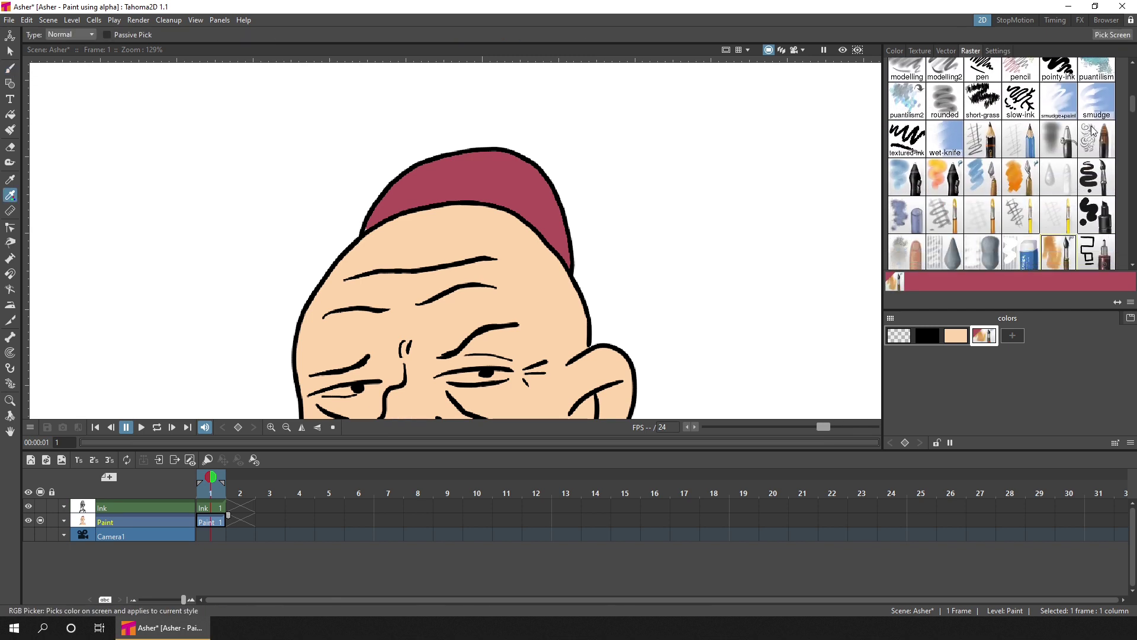
{"action": "left_click", "coordinate": [1060, 139]}
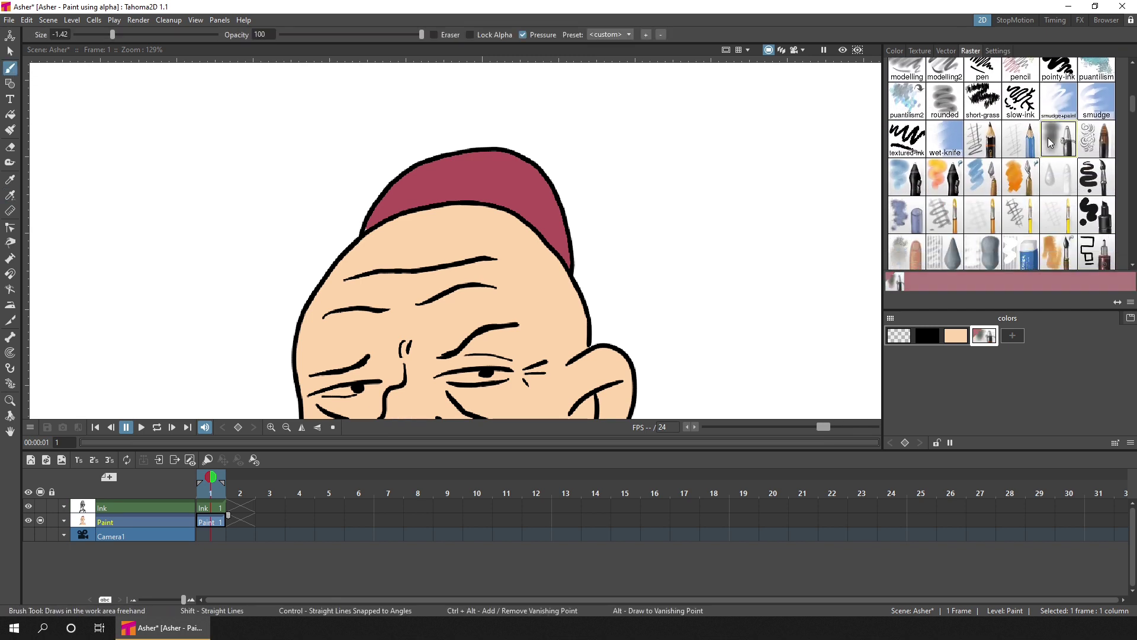
{"action": "left_click", "coordinate": [999, 52]}
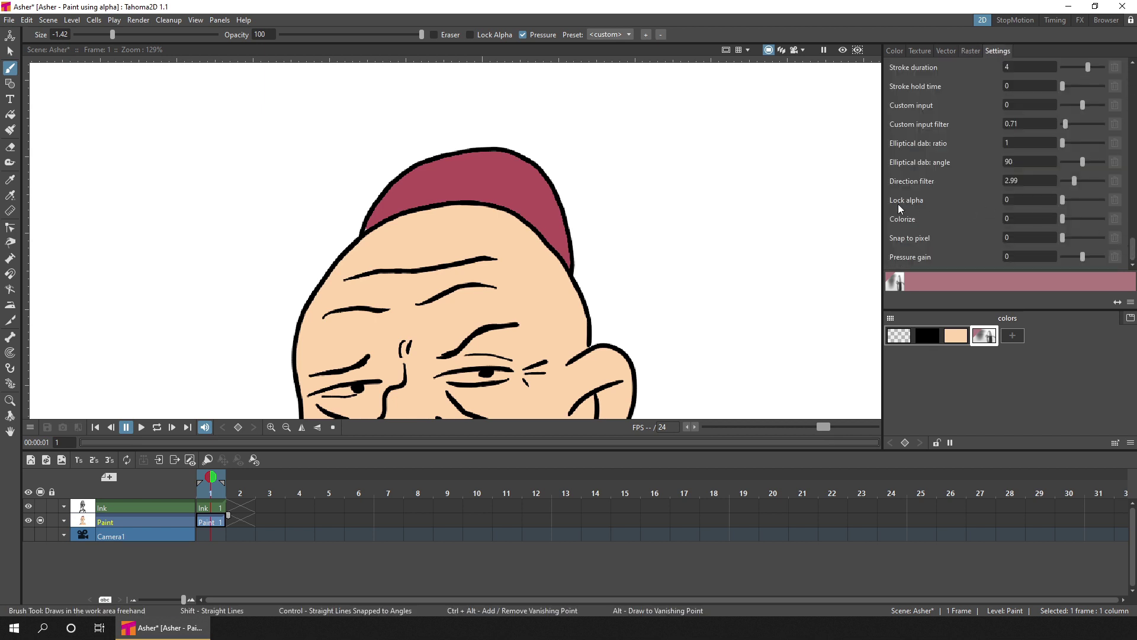
{"action": "left_click_drag", "start_coordinate": [1063, 200], "coordinate": [1111, 202]}
{"action": "mouse_move", "coordinate": [432, 127]}
{"action": "left_mouse_down"}
{"action": "mouse_move", "coordinate": [500, 138]}
{"action": "mouse_move", "coordinate": [552, 168]}
{"action": "mouse_move", "coordinate": [587, 254]}
{"action": "mouse_move", "coordinate": [522, 154]}
{"action": "mouse_move", "coordinate": [544, 174]}
{"action": "mouse_move", "coordinate": [571, 220]}
{"action": "mouse_move", "coordinate": [460, 137]}
{"action": "mouse_move", "coordinate": [561, 213]}
{"action": "mouse_move", "coordinate": [520, 168]}
{"action": "mouse_move", "coordinate": [561, 211]}
{"action": "mouse_move", "coordinate": [579, 254]}
{"action": "left_mouse_up"}
Step: Darken the brush colour to V 31 and shade the hat's upper-left edge
{"action": "left_click", "coordinate": [901, 51]}
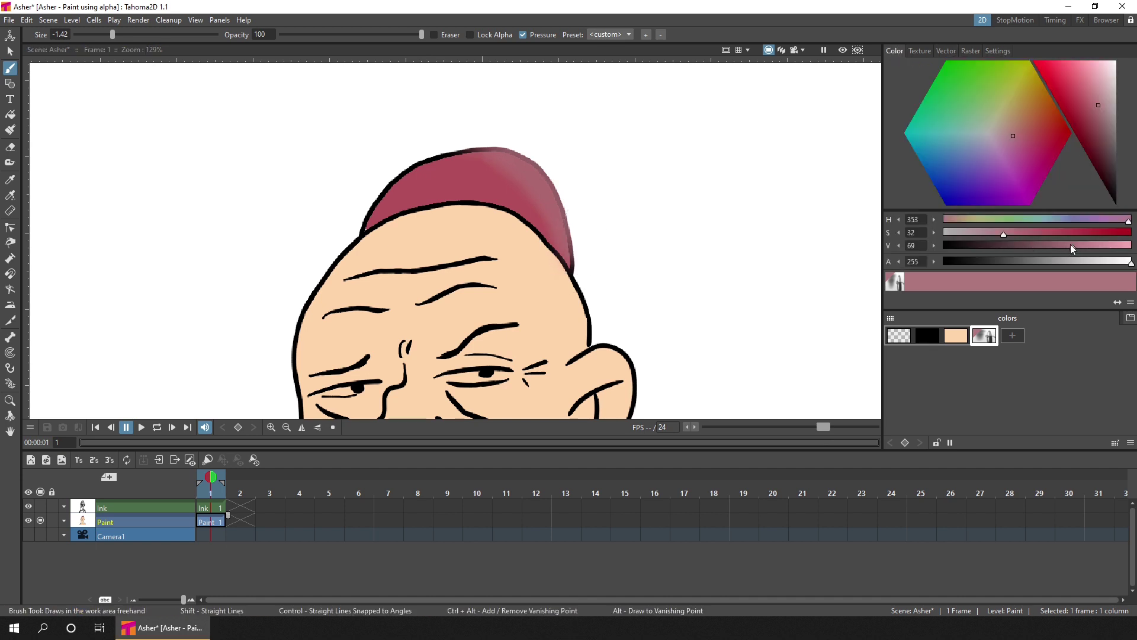
{"action": "left_click_drag", "start_coordinate": [1073, 247], "coordinate": [1001, 248]}
{"action": "mouse_move", "coordinate": [348, 218]}
{"action": "left_mouse_down"}
{"action": "mouse_move", "coordinate": [416, 155]}
{"action": "mouse_move", "coordinate": [355, 234]}
{"action": "mouse_move", "coordinate": [449, 146]}
{"action": "mouse_move", "coordinate": [371, 190]}
{"action": "mouse_move", "coordinate": [457, 132]}
{"action": "left_mouse_up"}
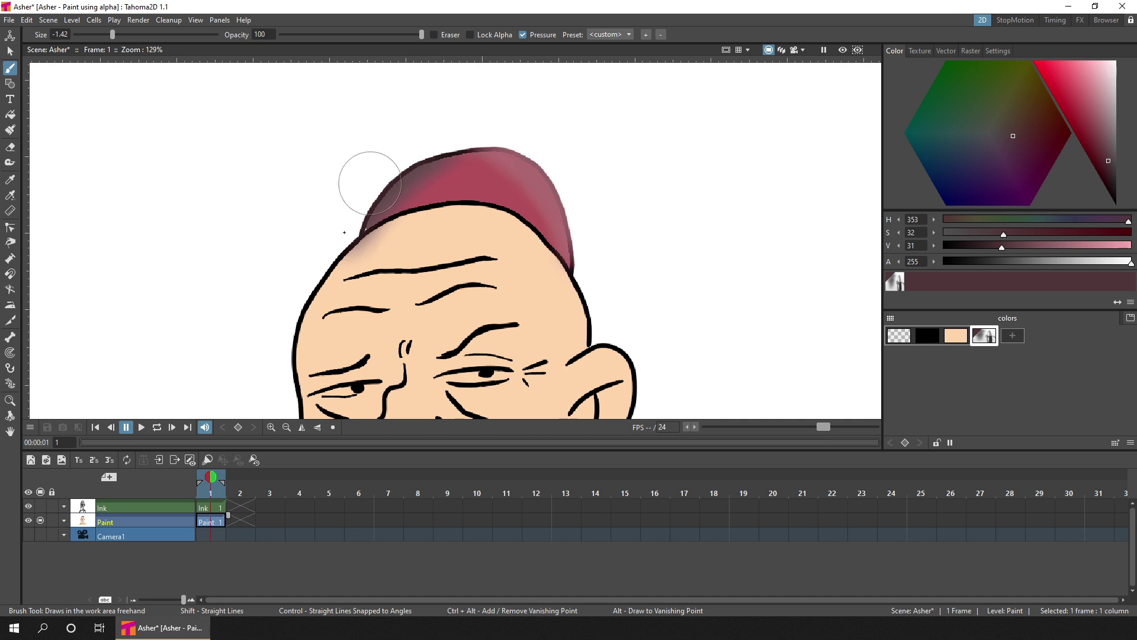
{"action": "left_click", "coordinate": [40, 508]}
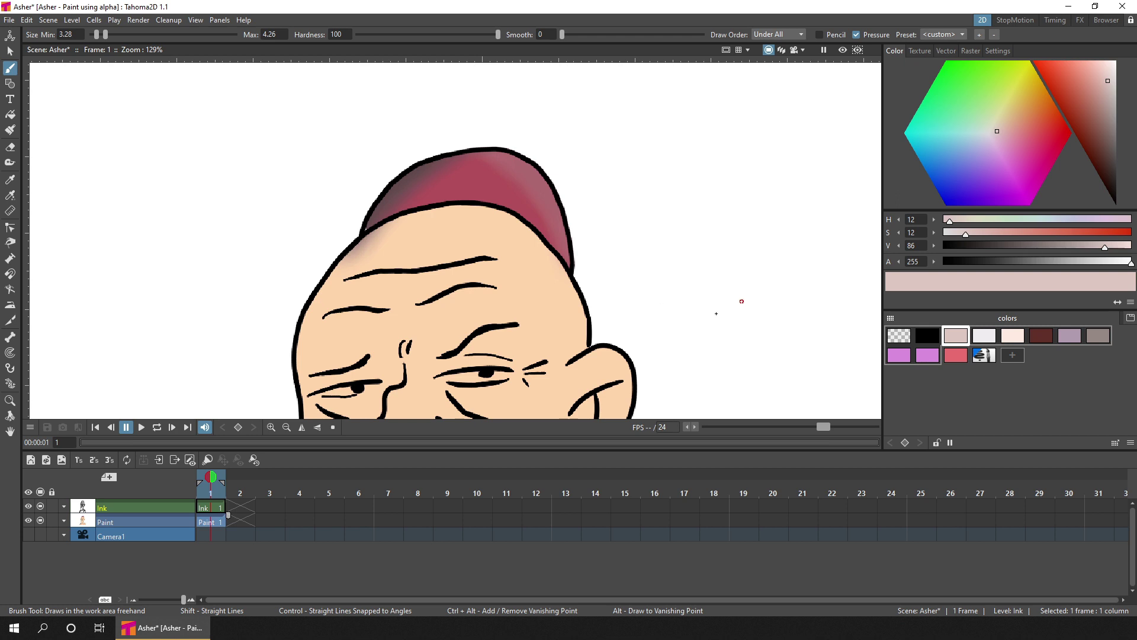
Step: Fit the whole character to the viewer and toggle the Paint column off and back on
{"action": "right_click", "coordinate": [711, 318]}
{"action": "left_click", "coordinate": [770, 344]}
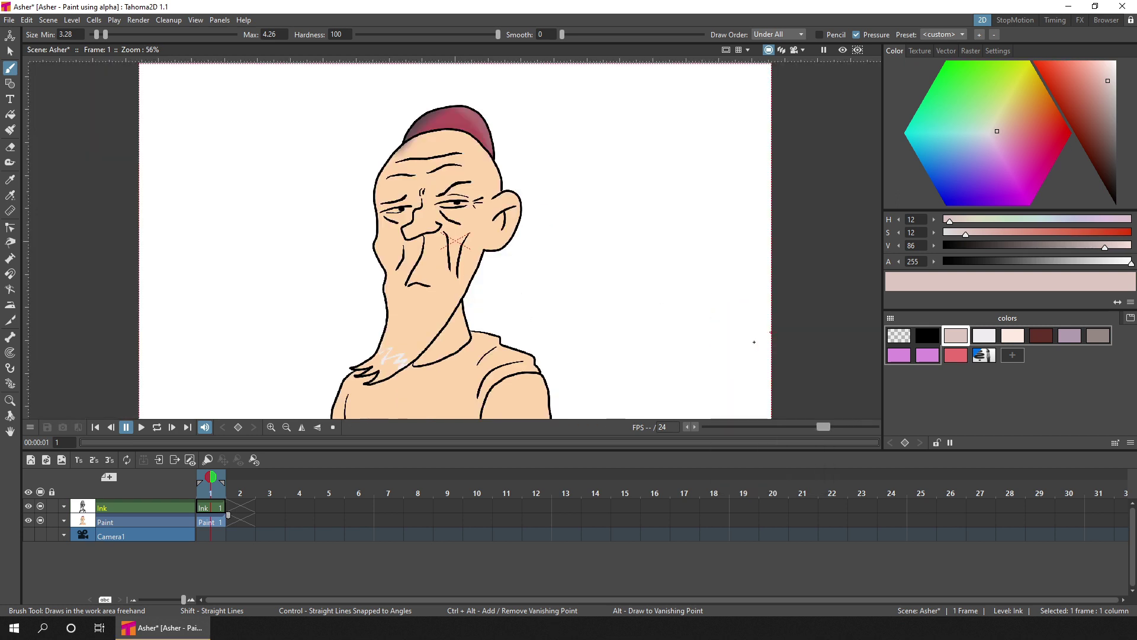
{"action": "left_click", "coordinate": [41, 519]}
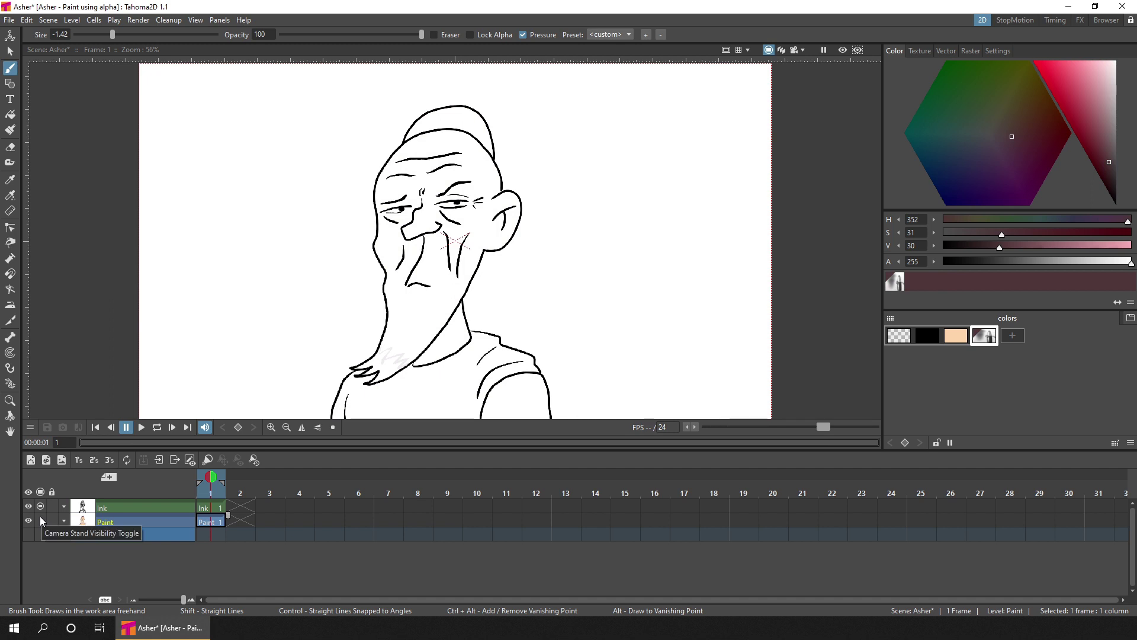
{"action": "left_click", "coordinate": [39, 520]}
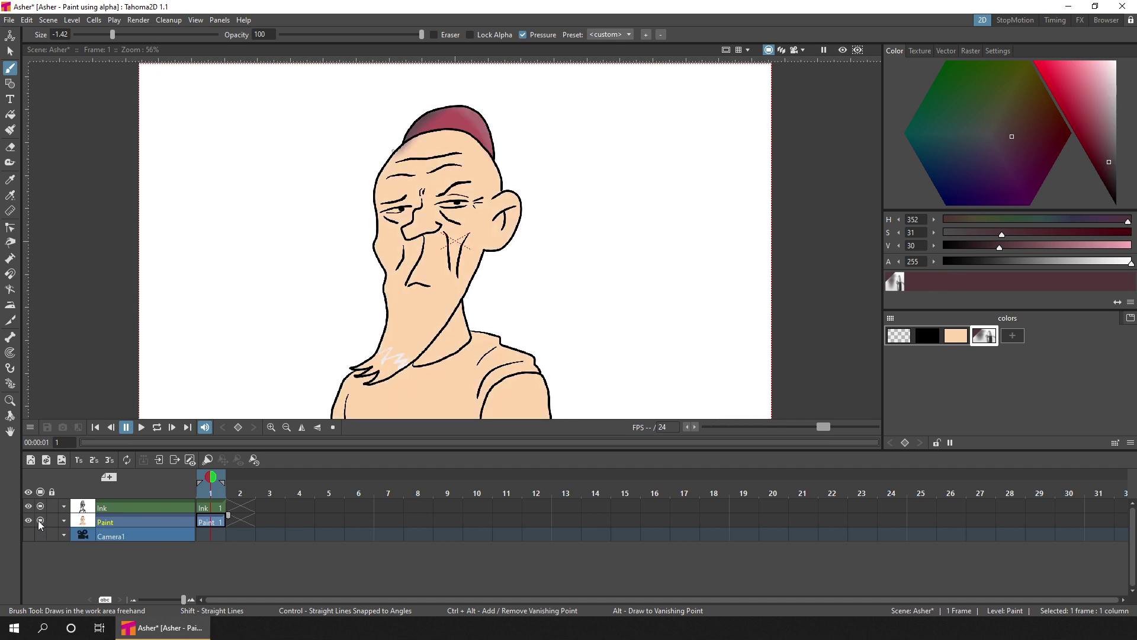